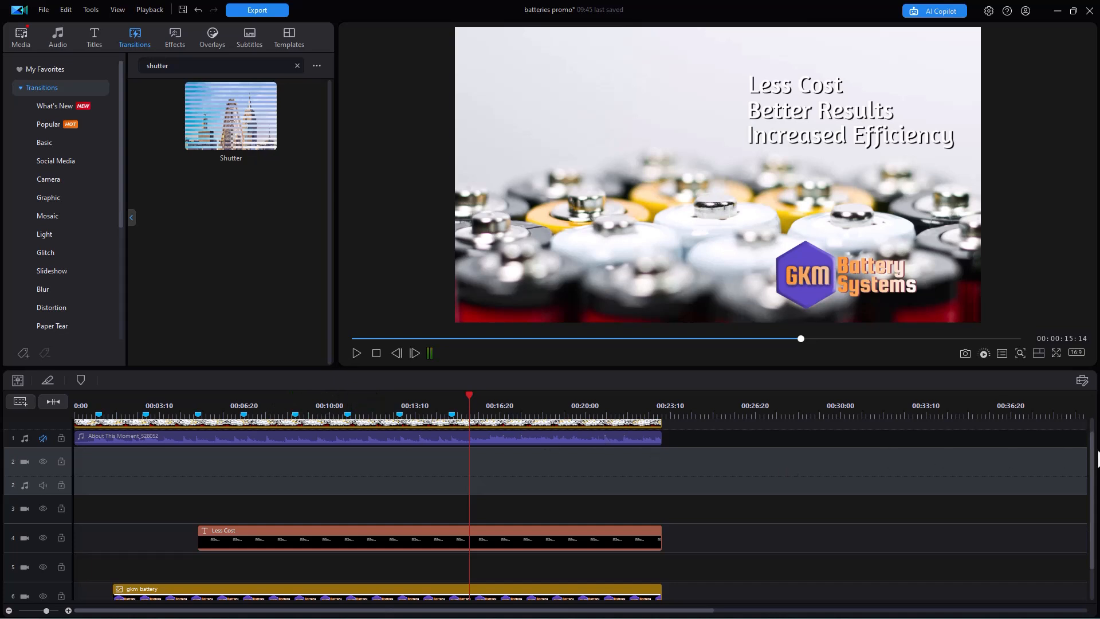
Play the timeline twice from around 00:00:04:15 and 00:00:04:27 to review how the title text appears over the batteries footage.
{"action": "left_click_drag", "start_coordinate": [1095, 449], "coordinate": [1091, 427]}
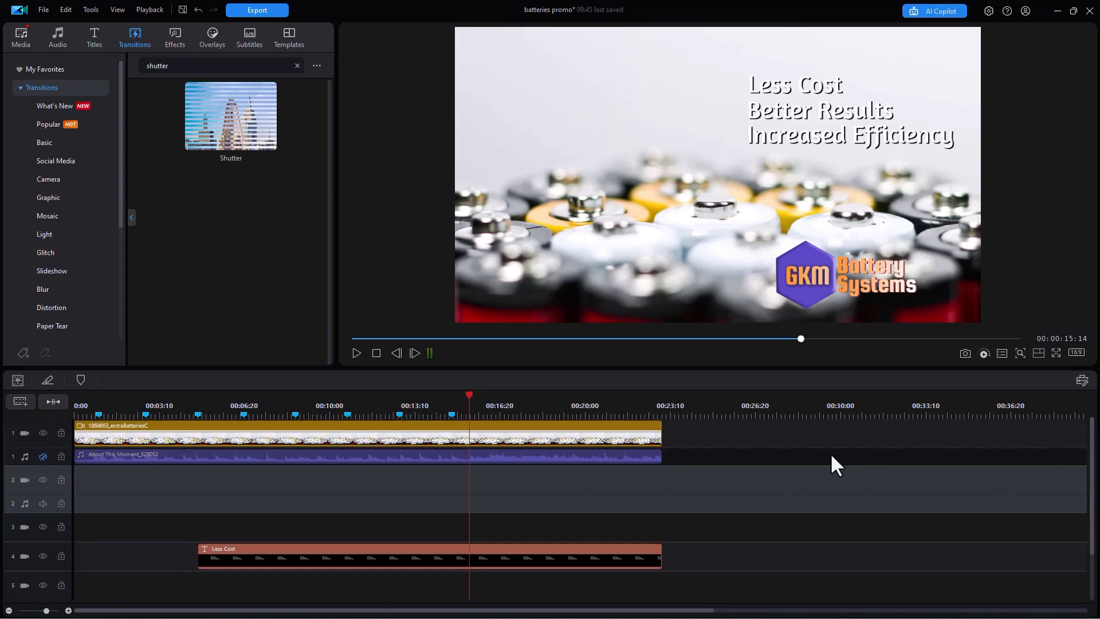
{"action": "left_click", "coordinate": [189, 402]}
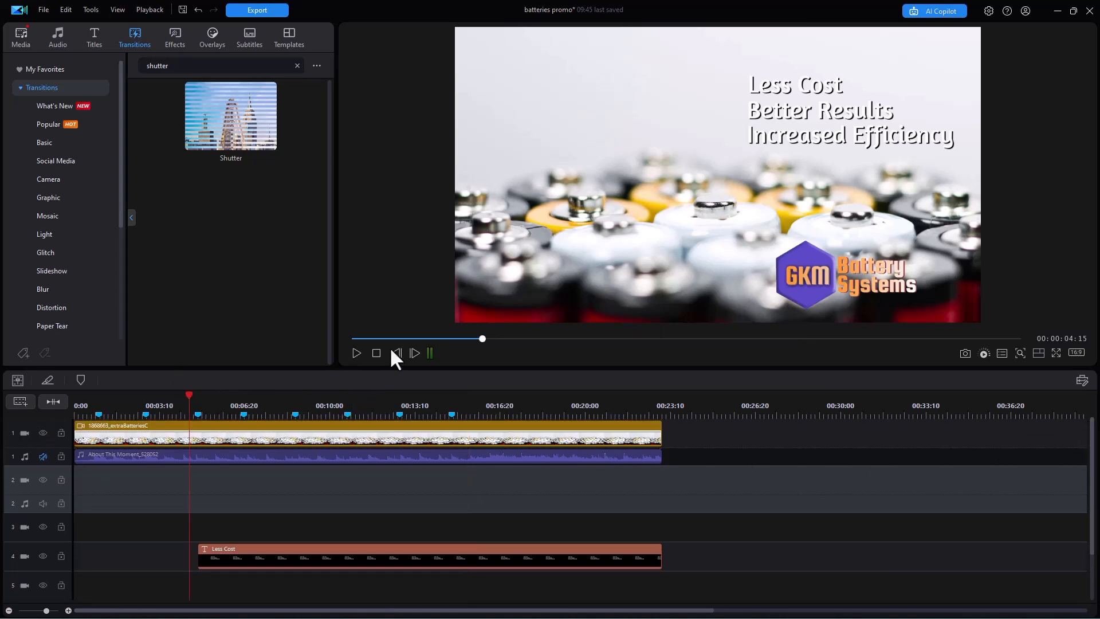
{"action": "left_click", "coordinate": [356, 353]}
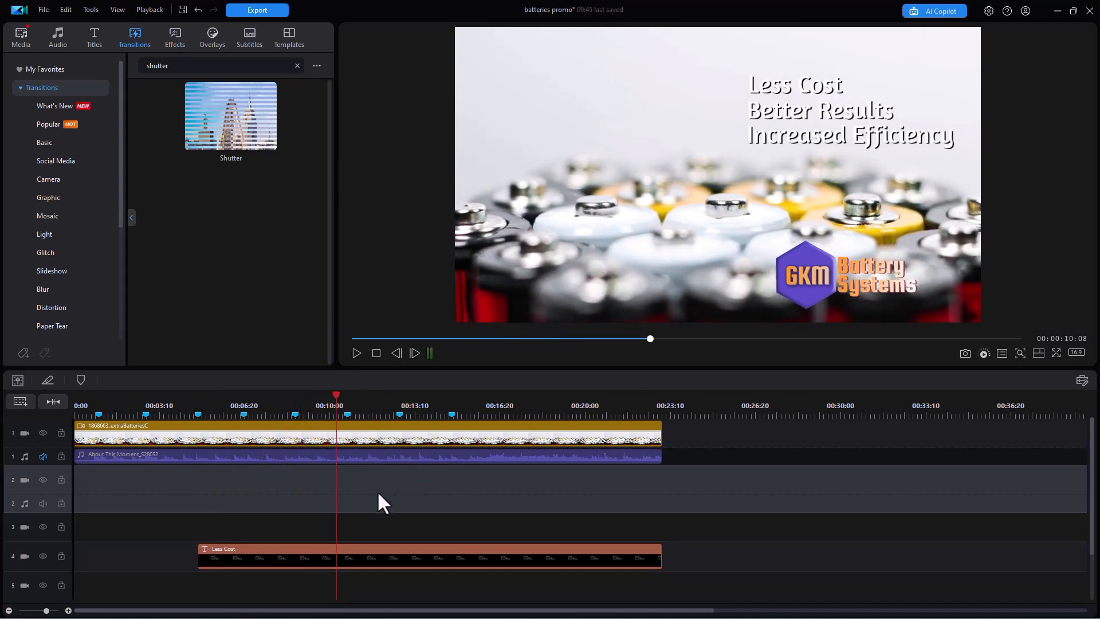
{"action": "left_click", "coordinate": [199, 394]}
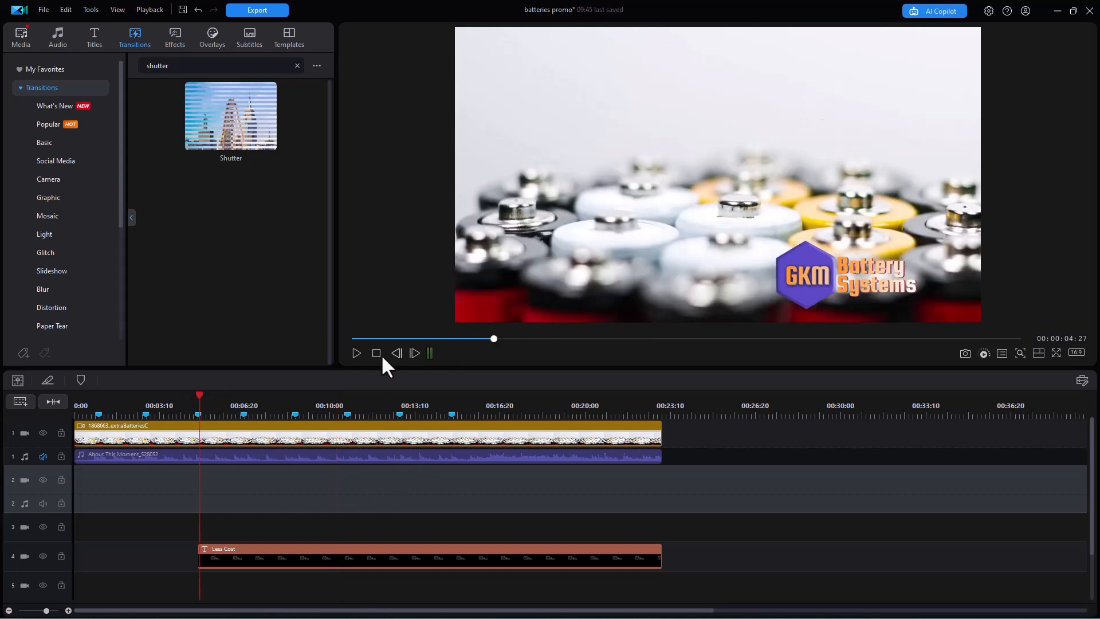
{"action": "left_click", "coordinate": [356, 353]}
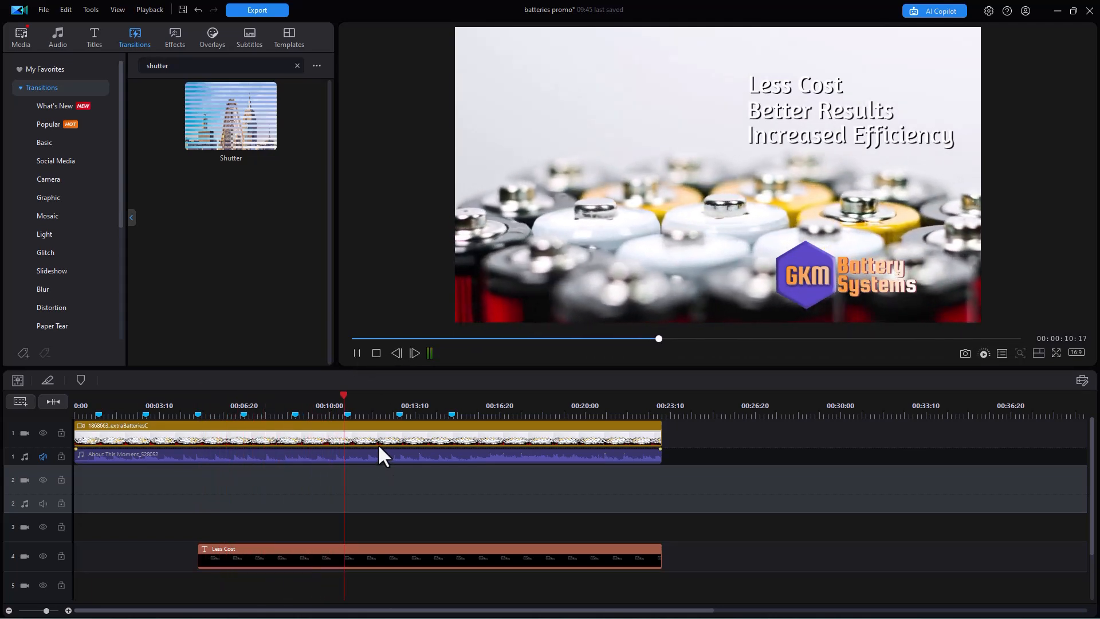
{"action": "left_click", "coordinate": [357, 355]}
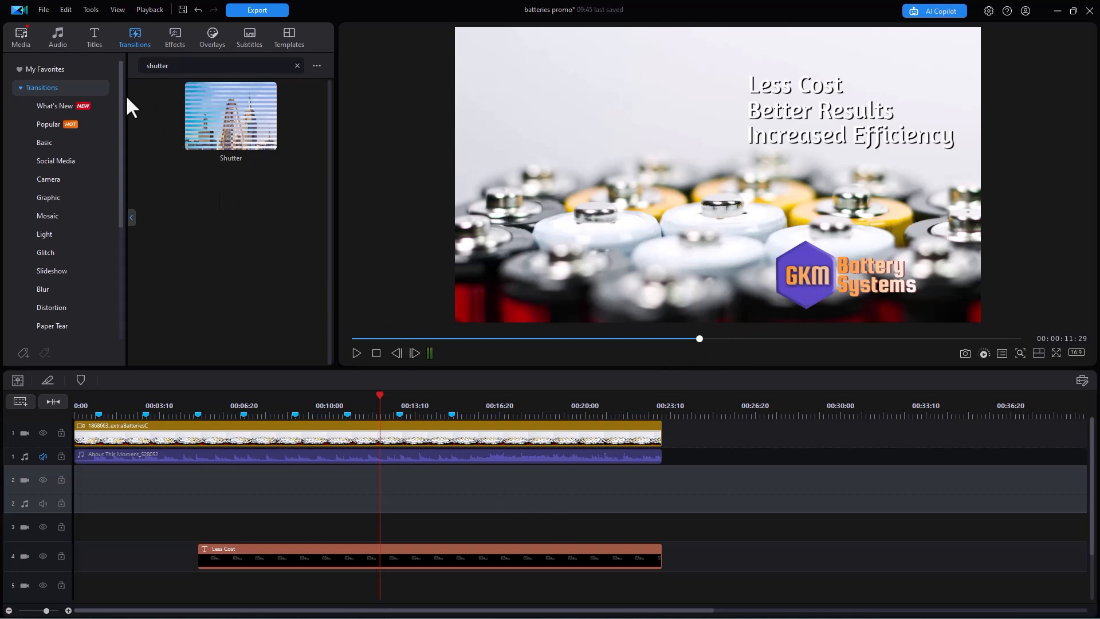
Add the green-screen presenter video from My Media to video track 2, starting at the beginning of the timeline.
{"action": "left_click", "coordinate": [12, 29]}
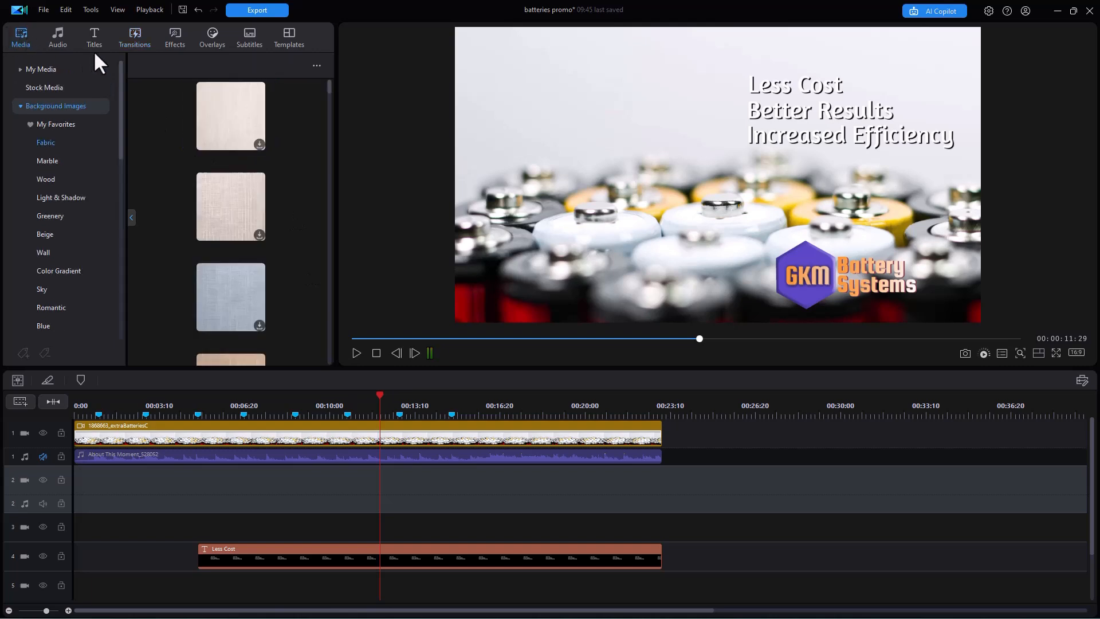
{"action": "left_click", "coordinate": [44, 71]}
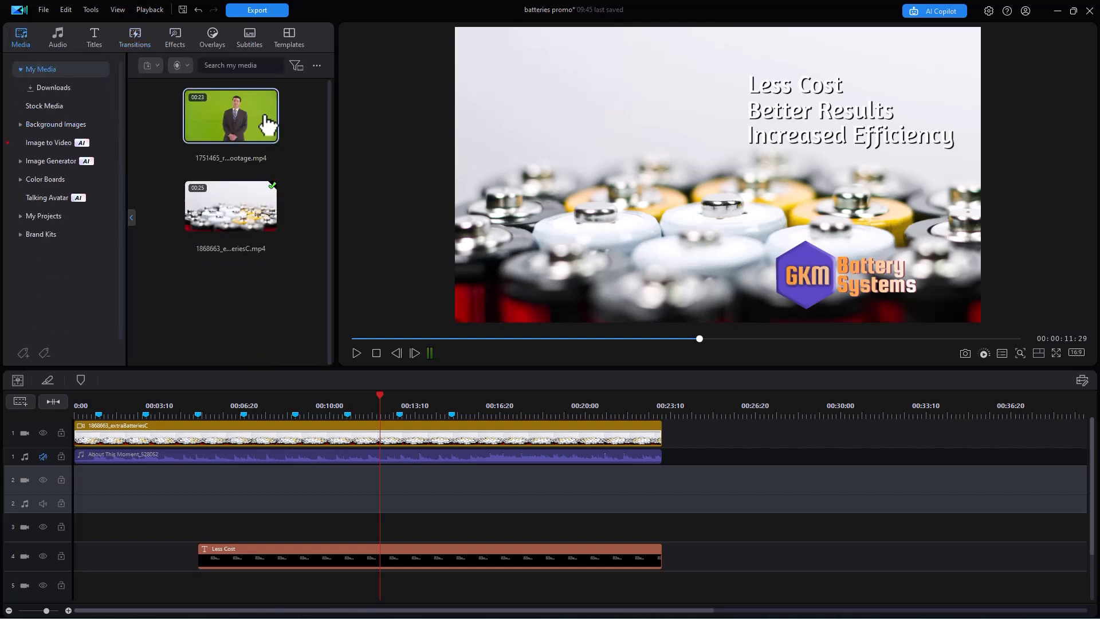
{"action": "left_click_drag", "start_coordinate": [267, 123], "coordinate": [64, 507]}
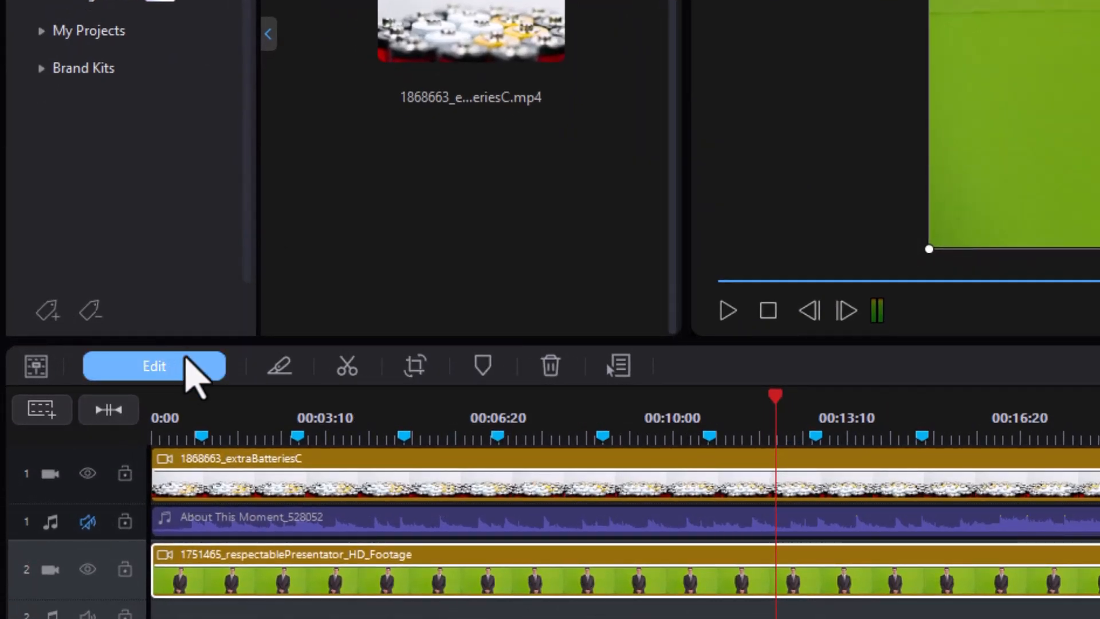
Remove the presenter clip's green backdrop with Chroma Key by sampling the green color, keeping a single key color, and apply the edit.
{"action": "left_click", "coordinate": [187, 364]}
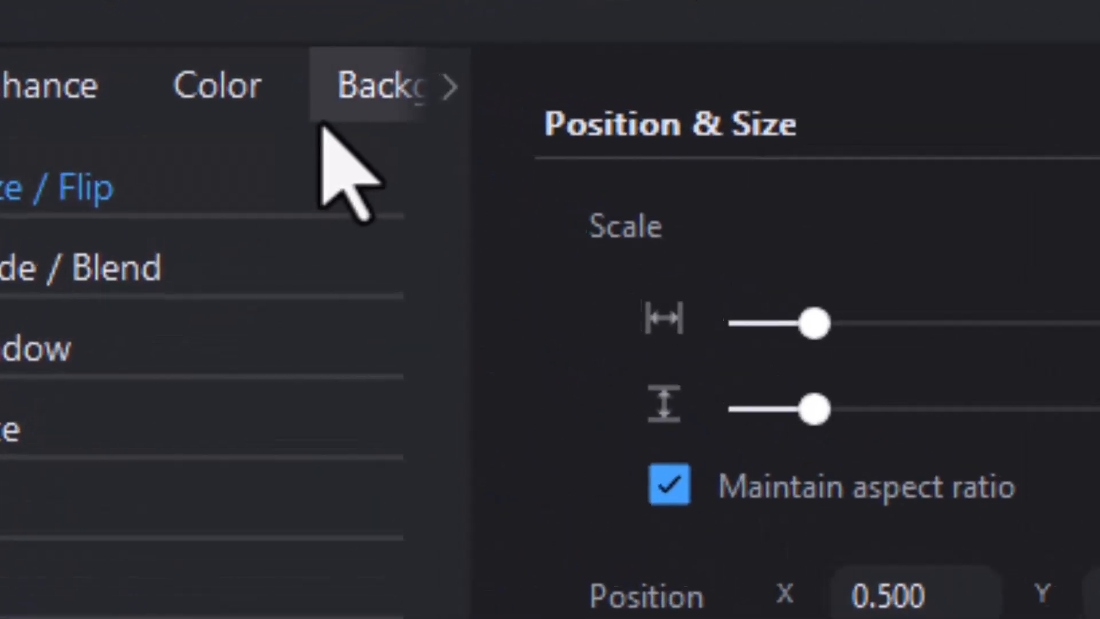
{"action": "left_click", "coordinate": [375, 87]}
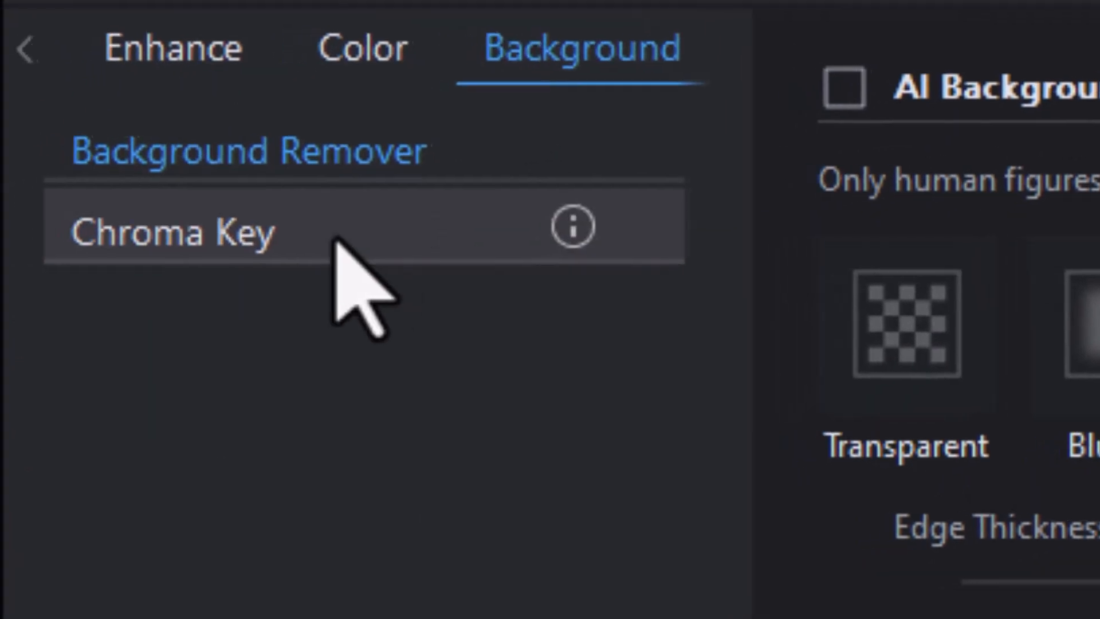
{"action": "left_click", "coordinate": [275, 224]}
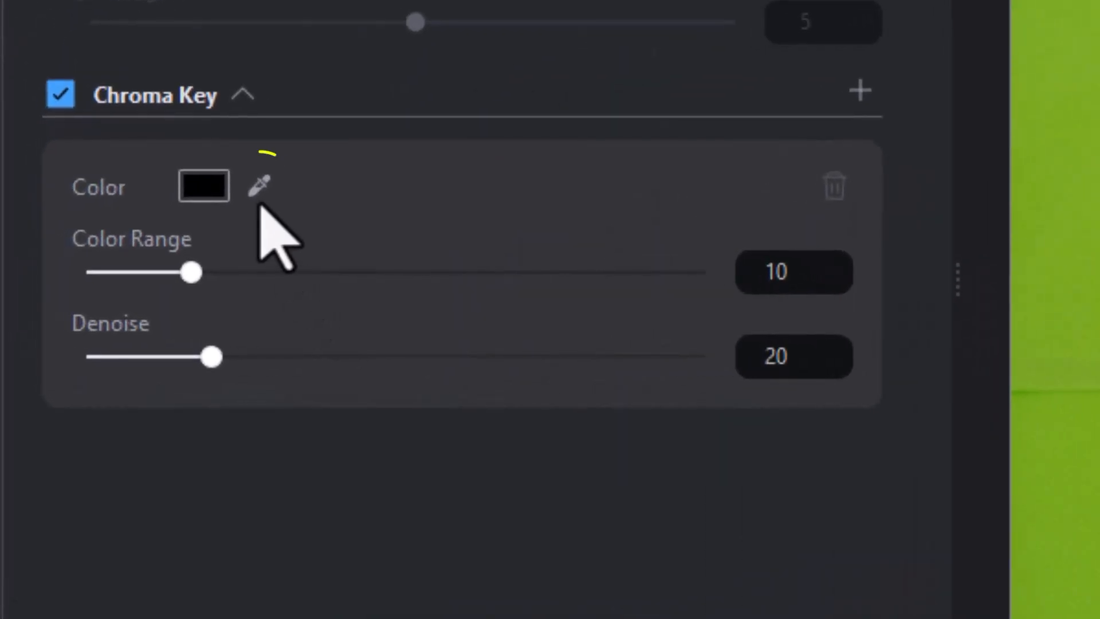
{"action": "left_click", "coordinate": [258, 185]}
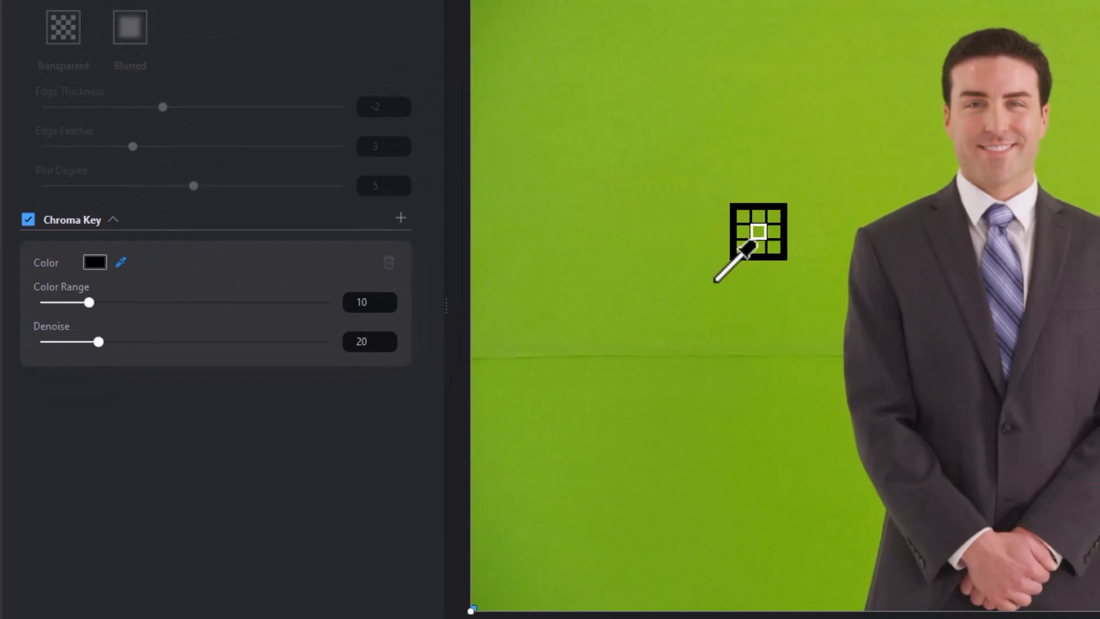
{"action": "left_click", "coordinate": [736, 275]}
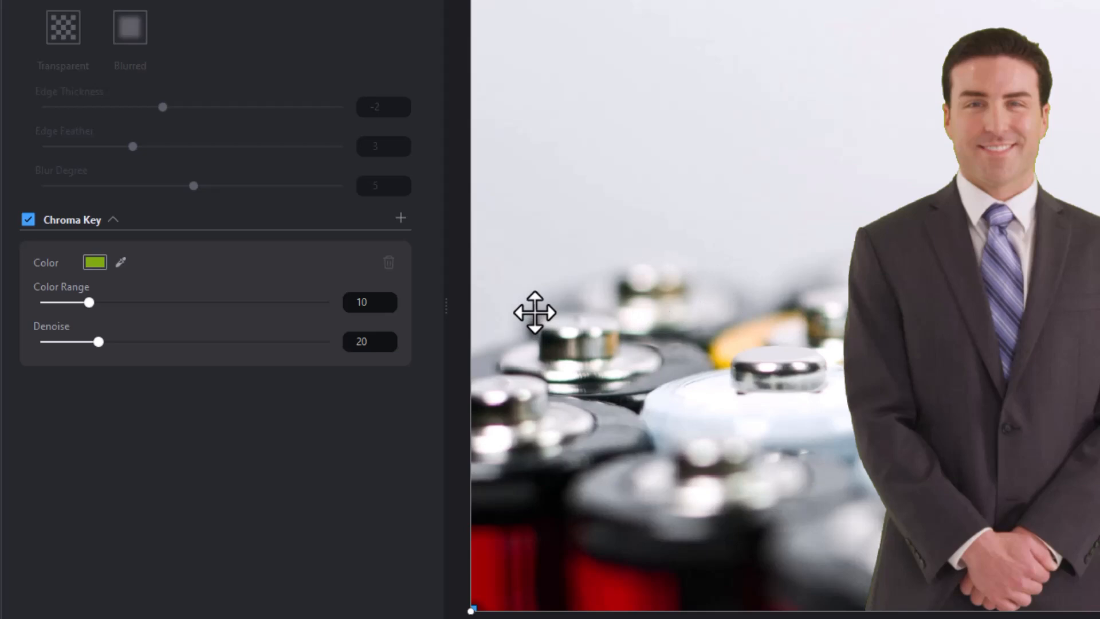
{"action": "left_click", "coordinate": [401, 218]}
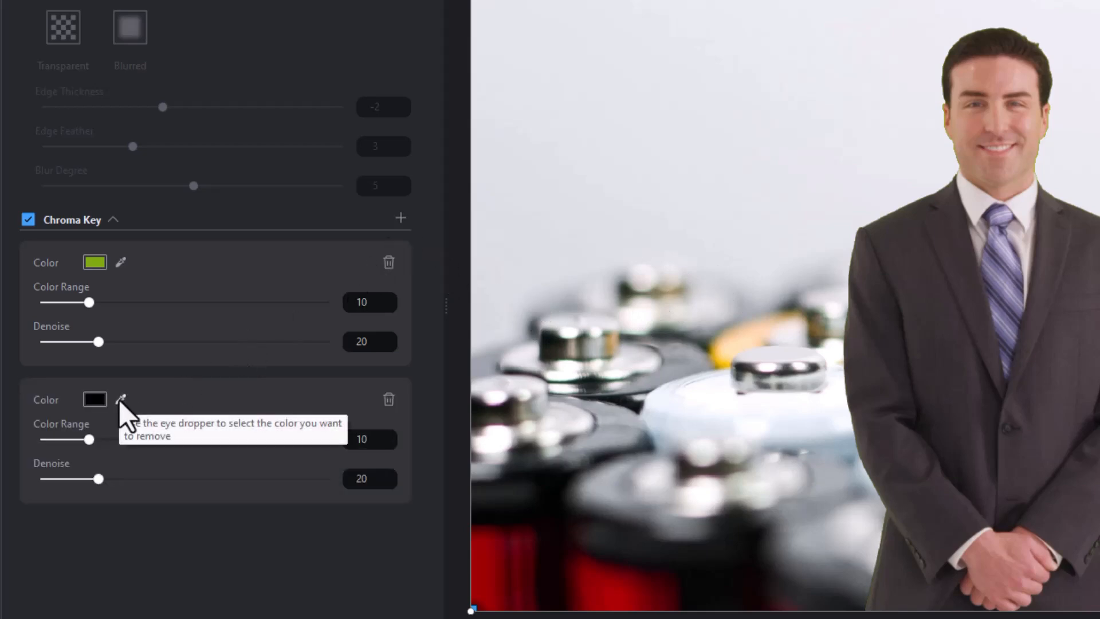
{"action": "left_click", "coordinate": [388, 400]}
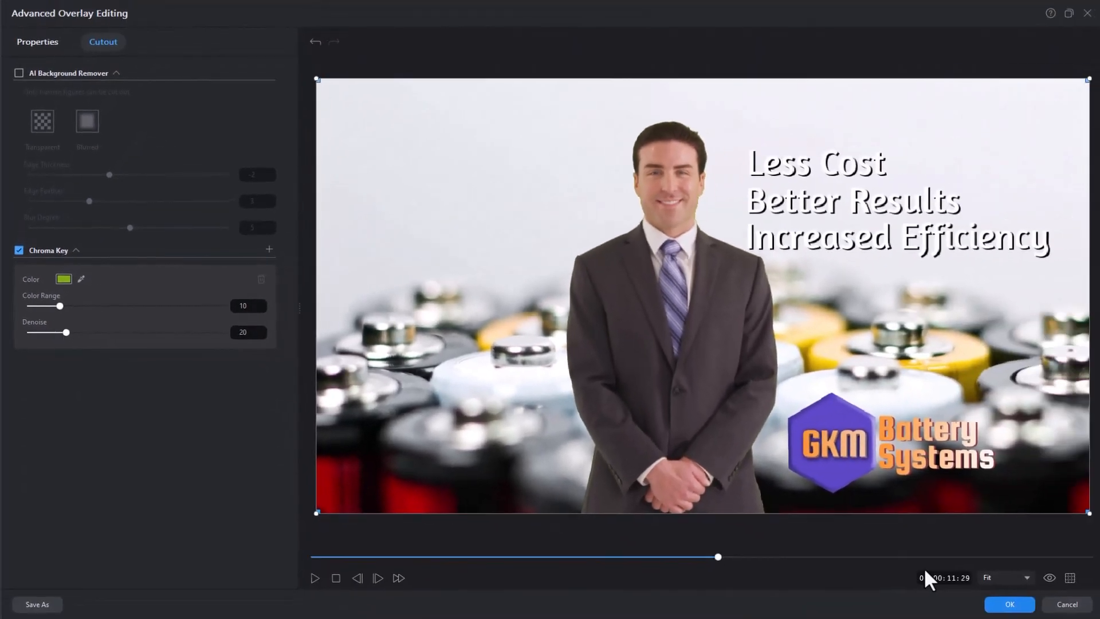
{"action": "left_click", "coordinate": [1013, 606]}
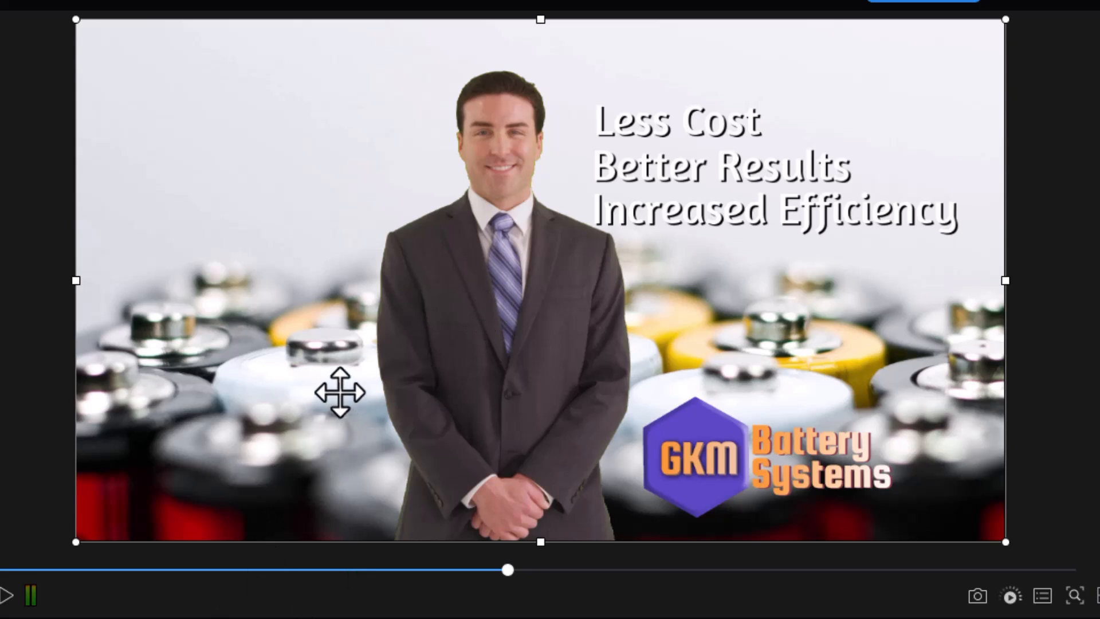
Move the presenter left in the frame, clear of the title text, and play the title section to check the composition.
{"action": "left_click_drag", "start_coordinate": [329, 335], "coordinate": [141, 336]}
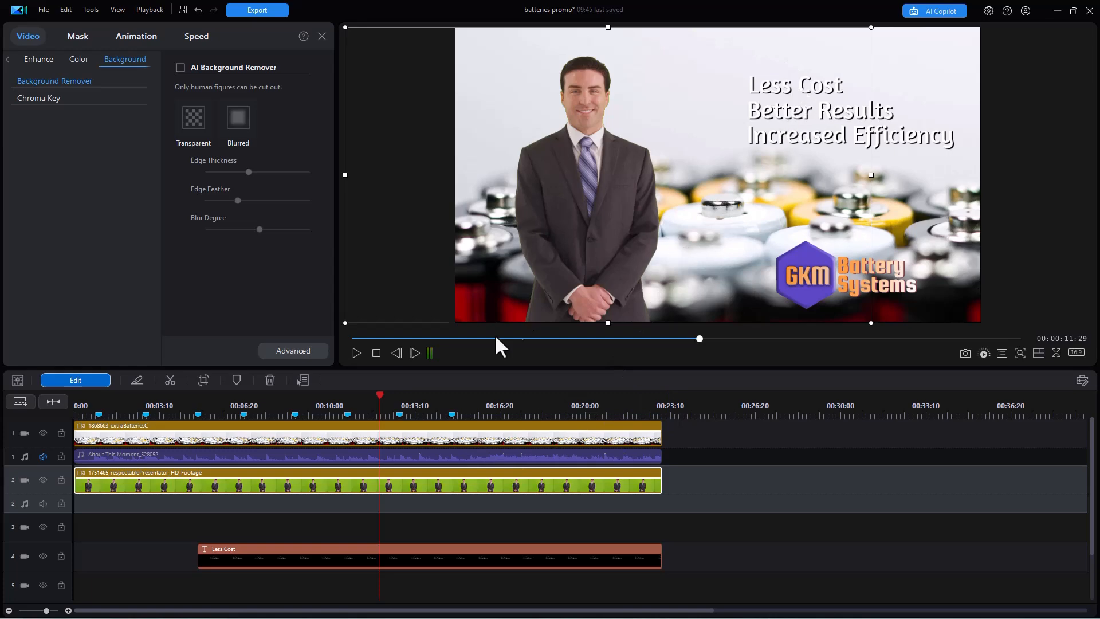
{"action": "left_click", "coordinate": [215, 411]}
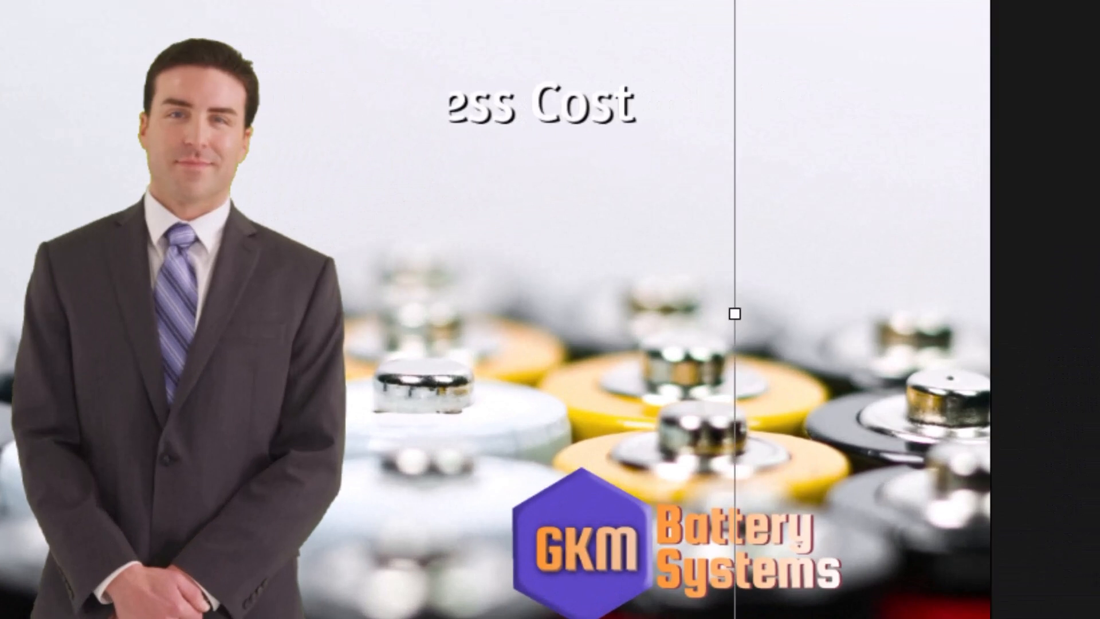
{"action": "key", "text": "space"}
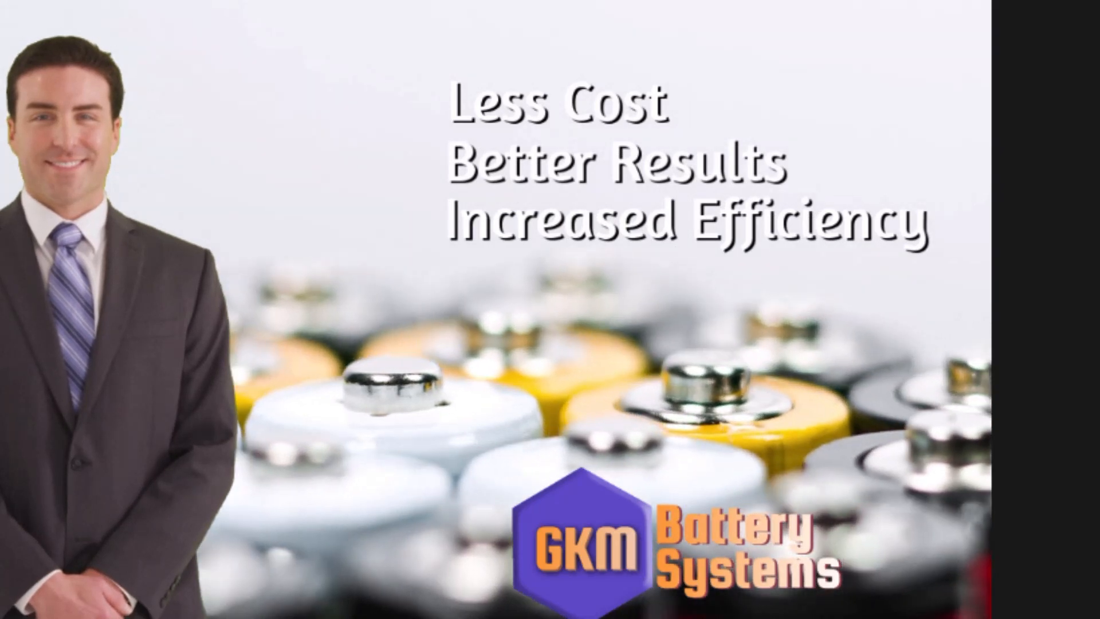
{"action": "key", "text": "space"}
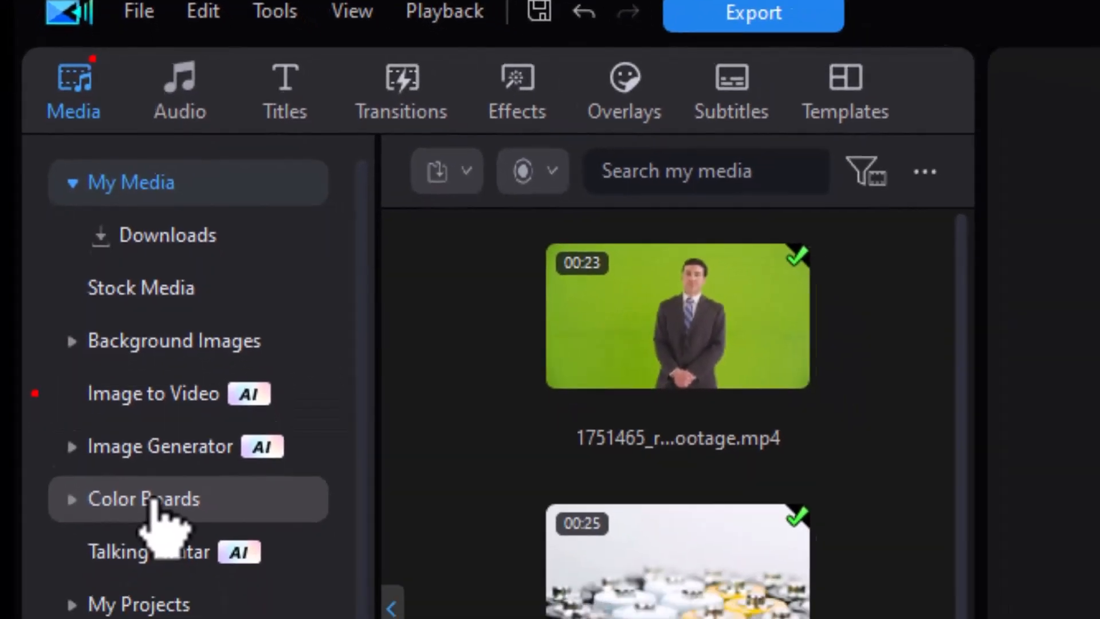
Place the light blue radial gradient color board on track 3, starting slightly before the title, and extend it to the end of the other clips.
{"action": "left_click", "coordinate": [158, 587]}
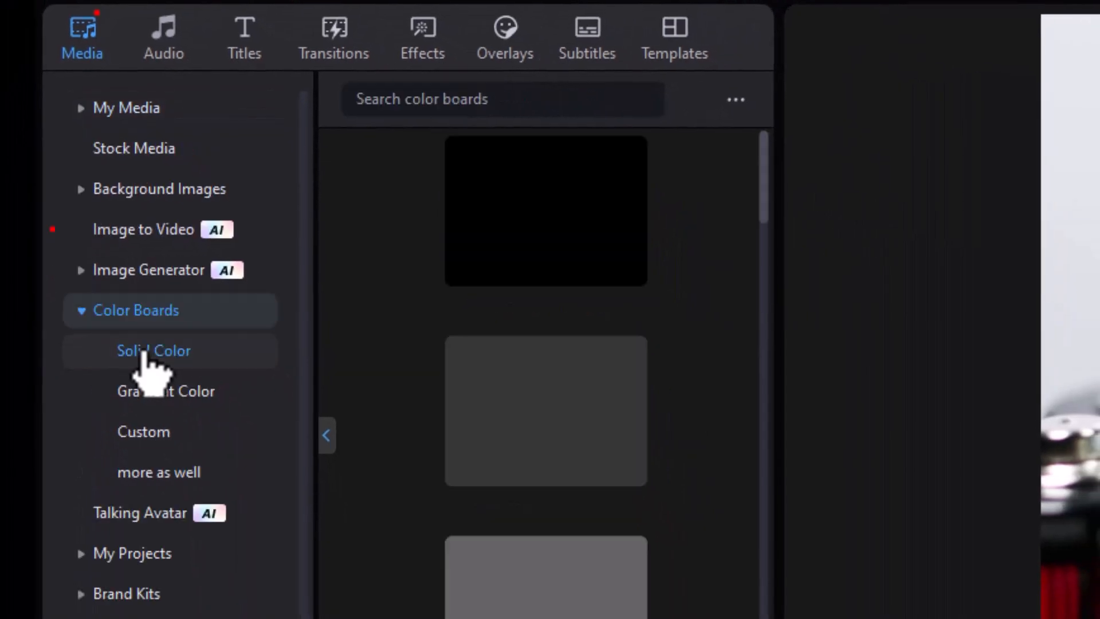
{"action": "scroll", "coordinate": [573, 338], "scroll_direction": "down", "scroll_amount": 5}
{"action": "left_click", "coordinate": [191, 391]}
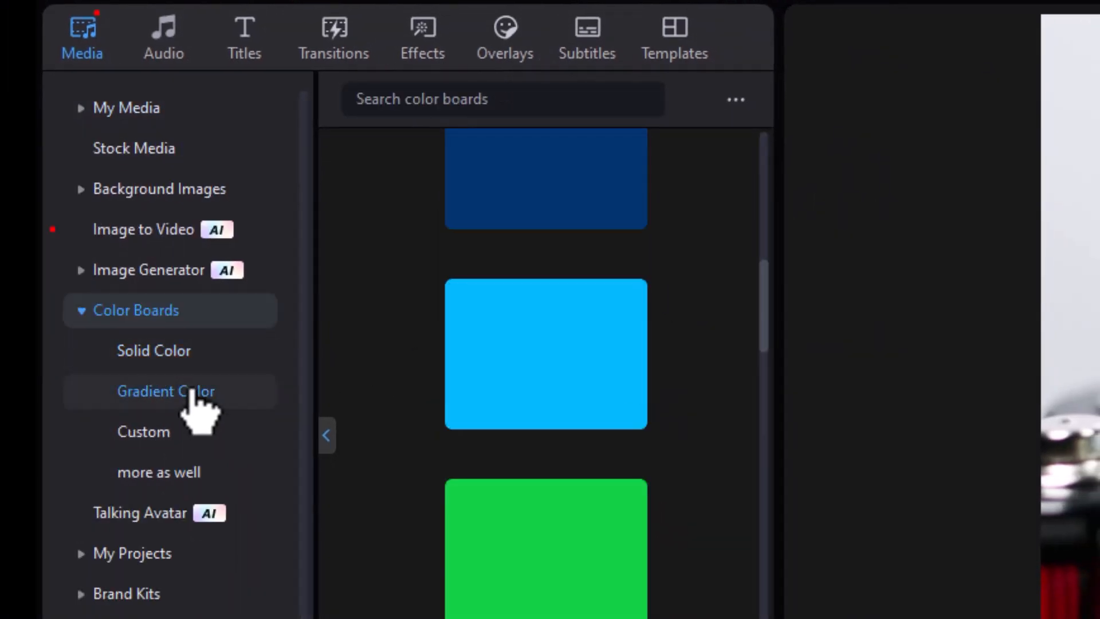
{"action": "left_click_drag", "start_coordinate": [764, 192], "coordinate": [739, 300]}
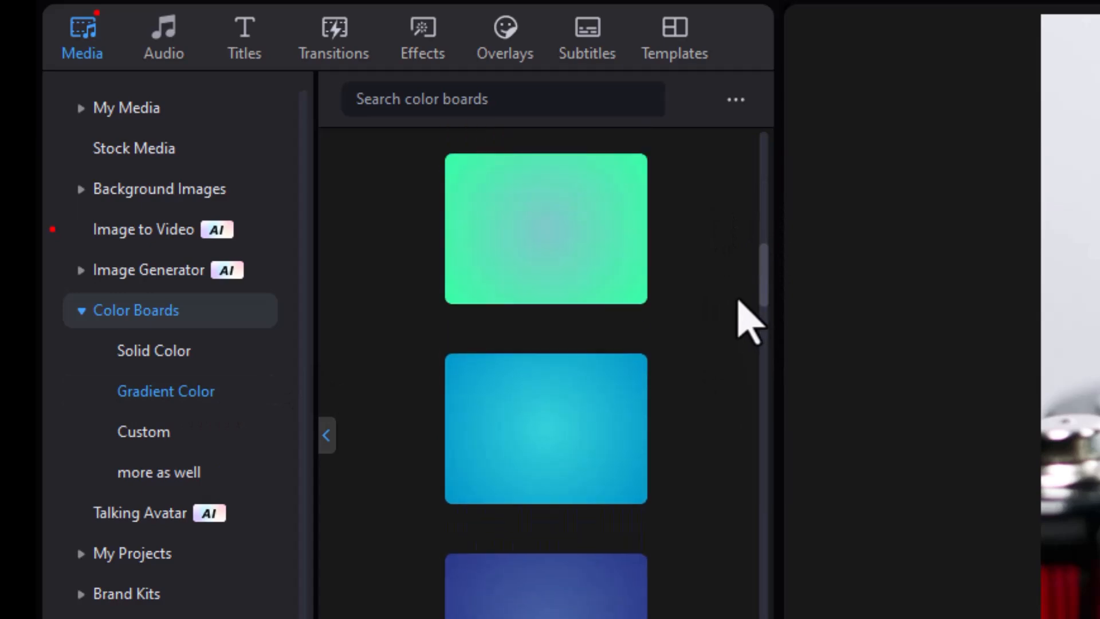
{"action": "left_click_drag", "start_coordinate": [562, 565], "coordinate": [530, 618]}
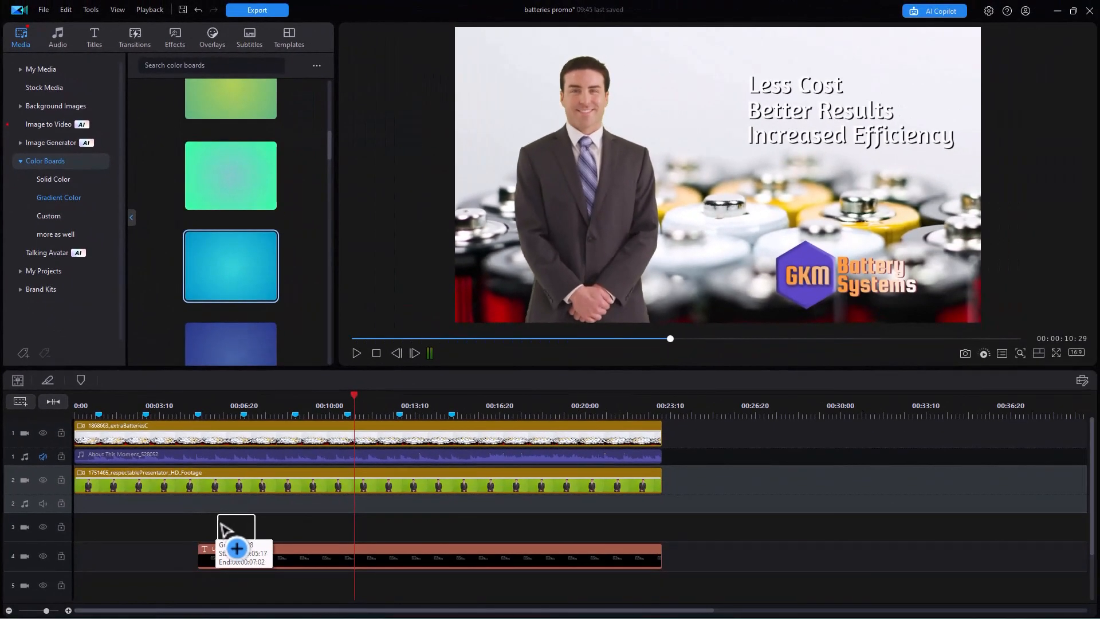
{"action": "left_click_drag", "start_coordinate": [221, 525], "coordinate": [184, 525]}
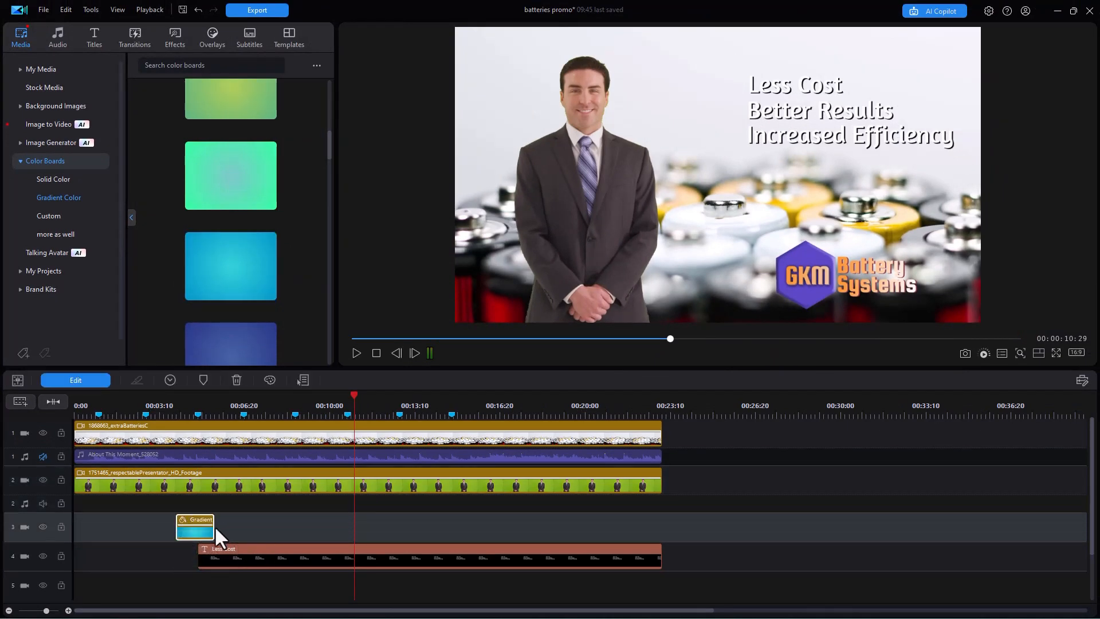
{"action": "left_click_drag", "start_coordinate": [202, 527], "coordinate": [653, 520]}
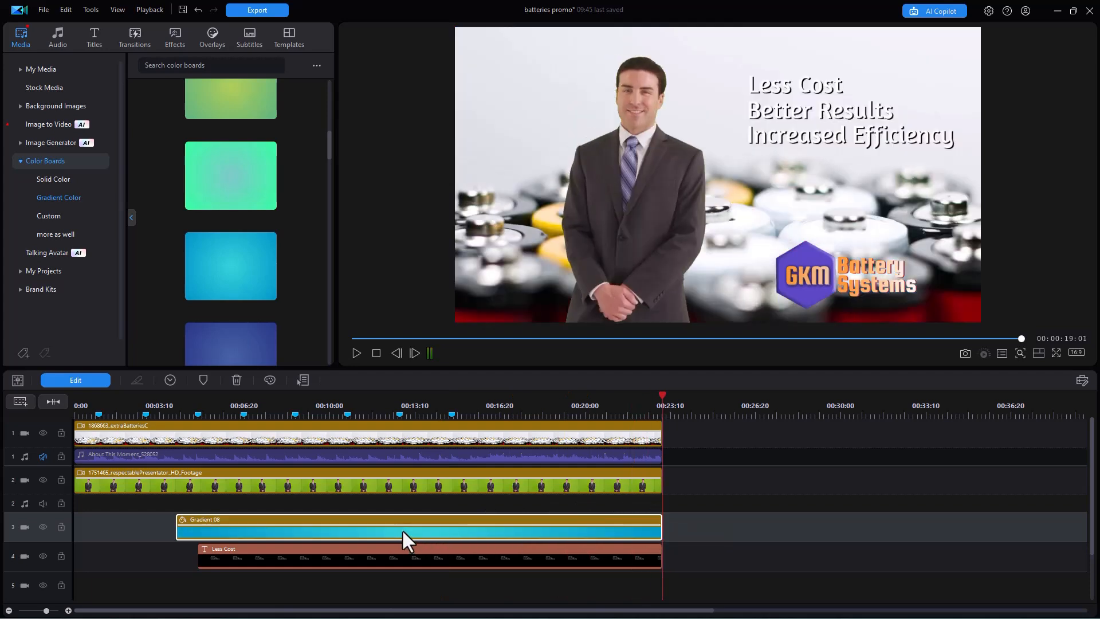
Shrink the gradient color board to less than half the frame's width and position it behind the title text.
{"action": "left_click", "coordinate": [403, 529]}
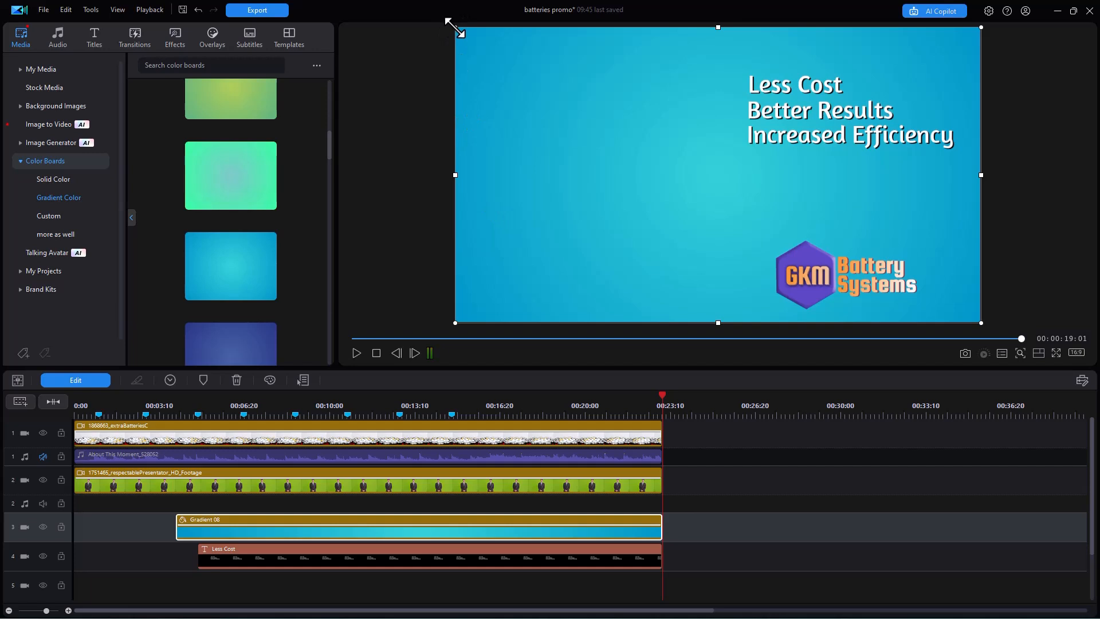
{"action": "left_click_drag", "start_coordinate": [500, 68], "coordinate": [819, 222]}
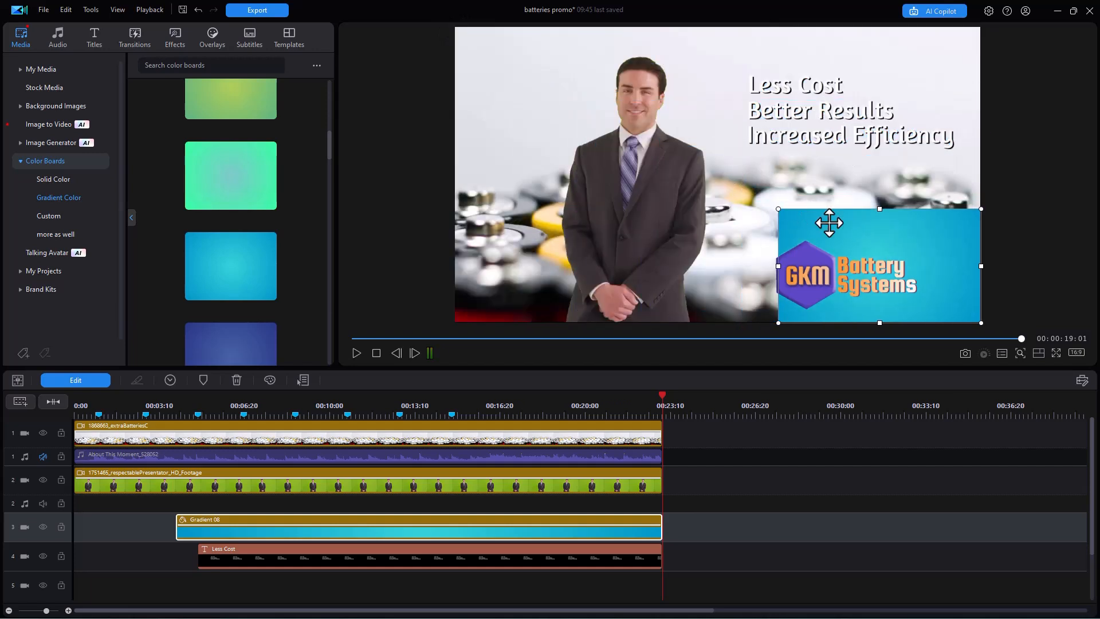
{"action": "left_click_drag", "start_coordinate": [888, 235], "coordinate": [854, 91]}
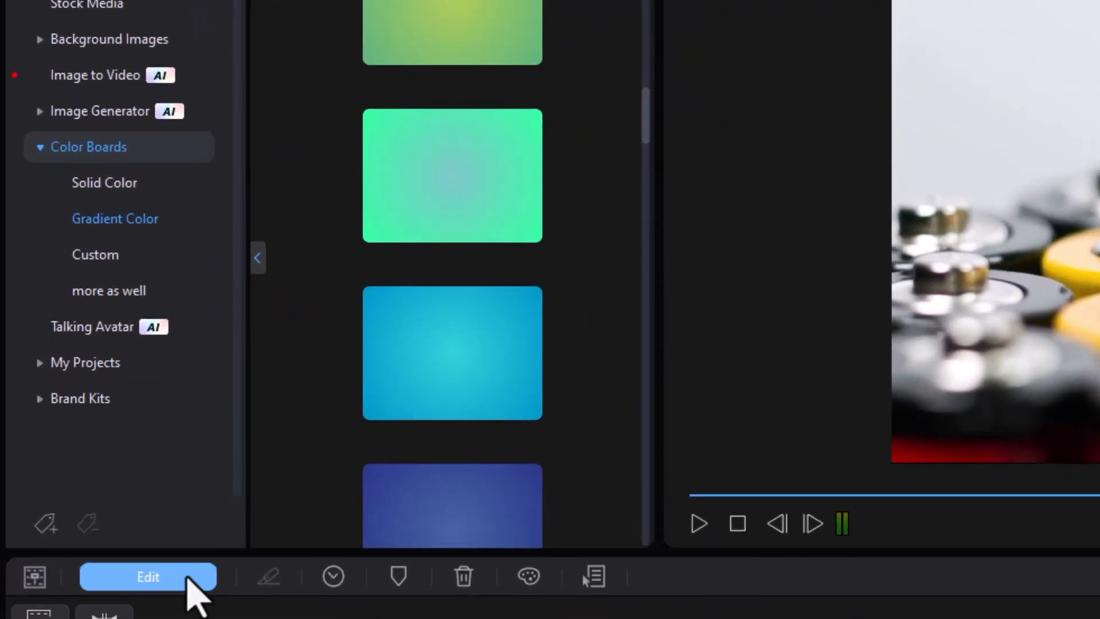
Edit the color board's gradient and set its gradient direction to bottom left.
{"action": "left_click", "coordinate": [186, 578]}
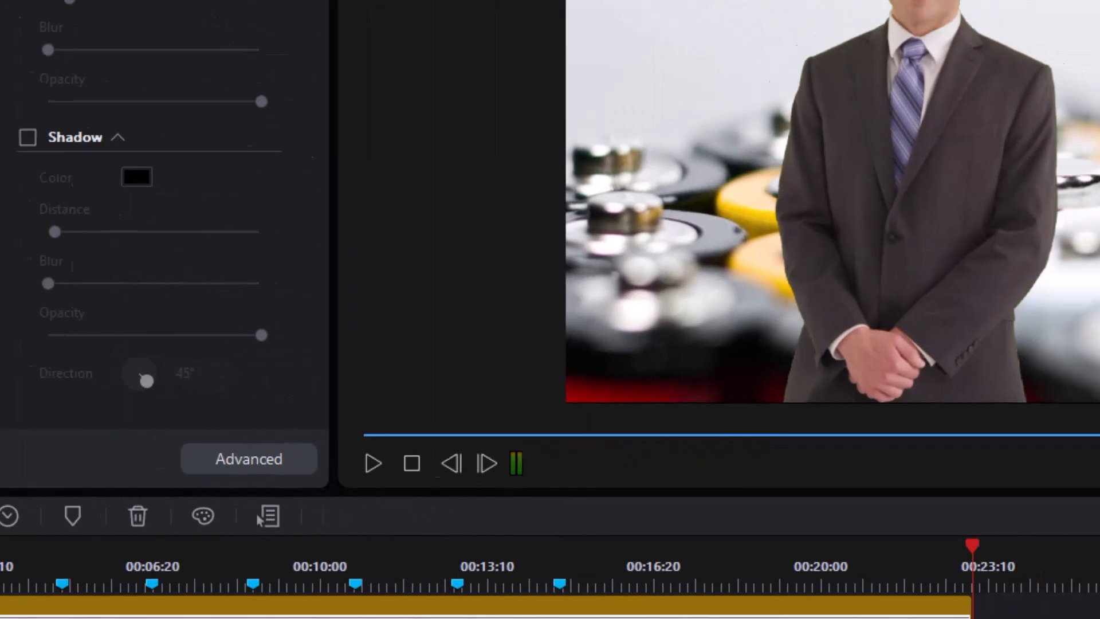
{"action": "left_click", "coordinate": [259, 518]}
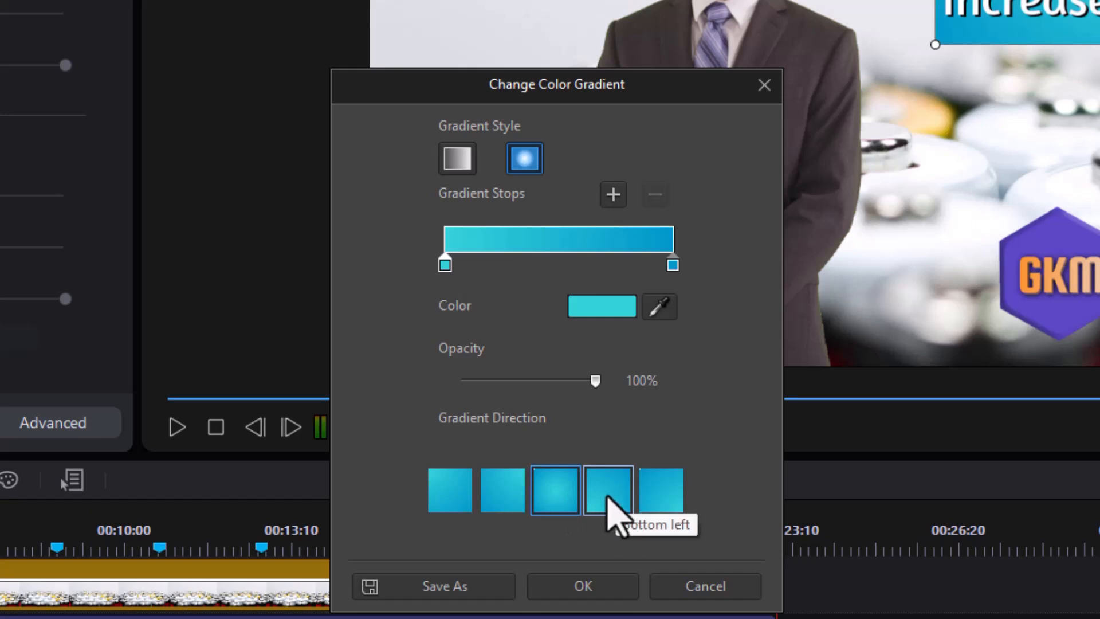
{"action": "left_click", "coordinate": [611, 498]}
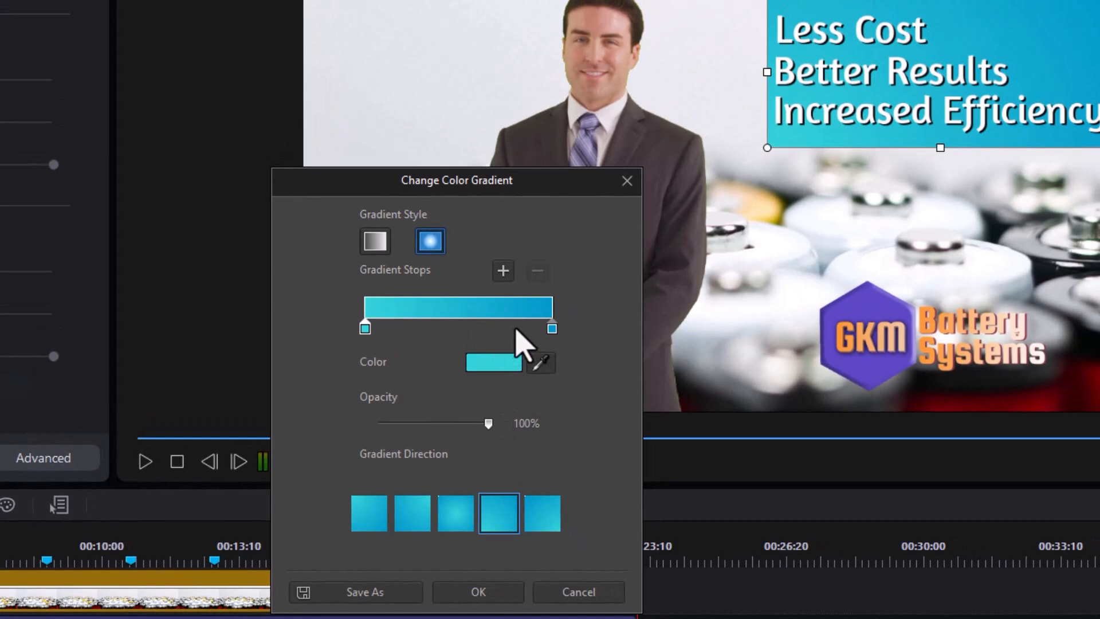
Add a gradient stop near the light-blue gradient's outer end and darken it to #044B5E.
{"action": "left_click", "coordinate": [515, 327]}
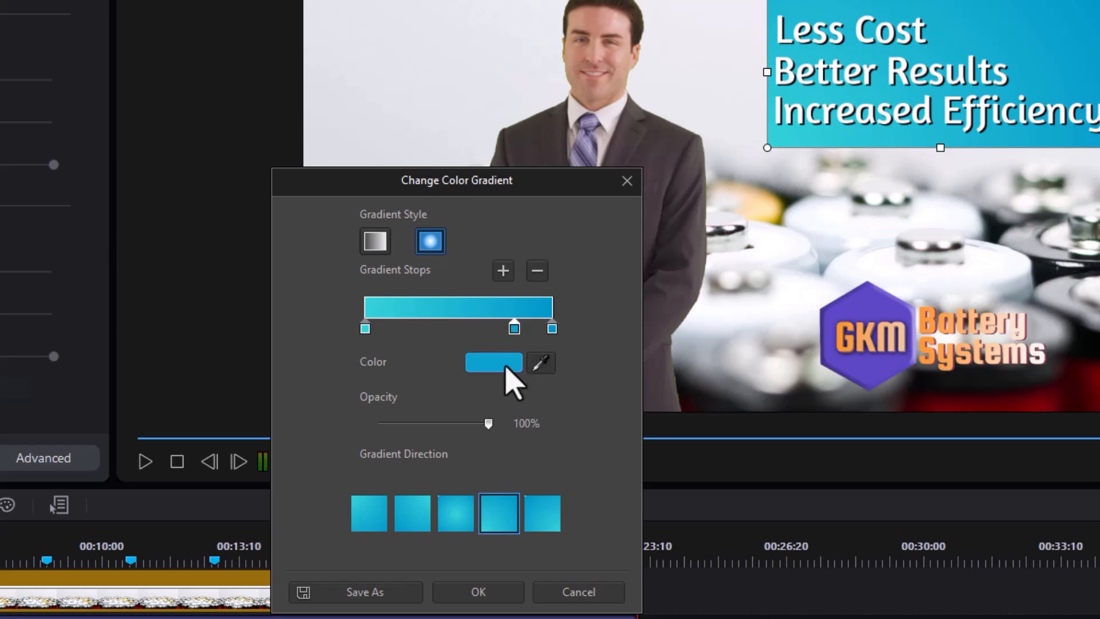
{"action": "left_click", "coordinate": [513, 378]}
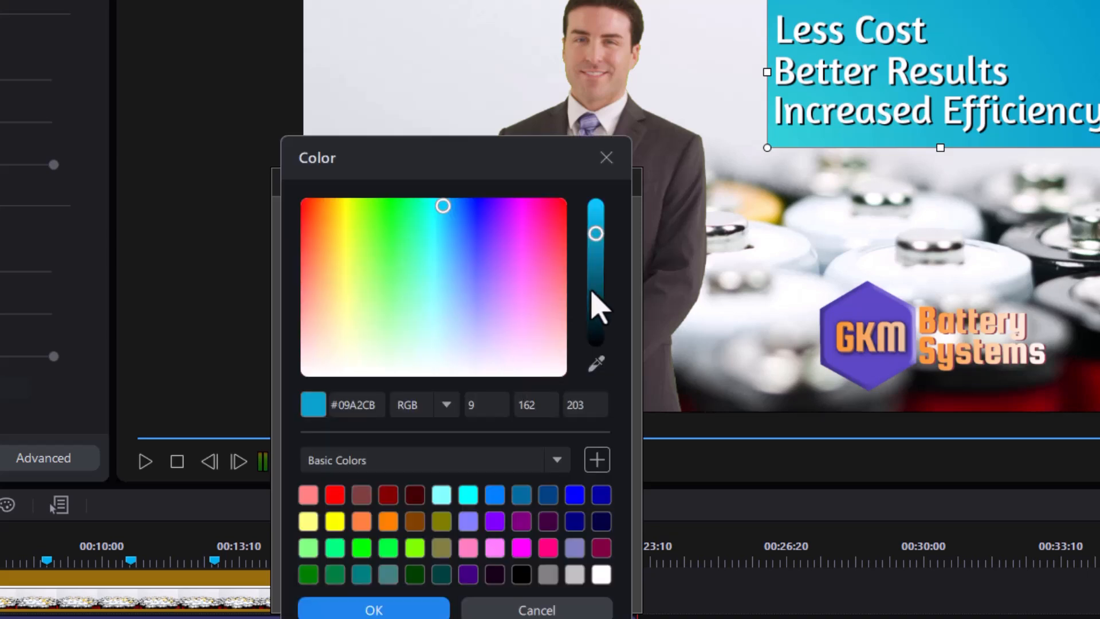
{"action": "left_click", "coordinate": [594, 290]}
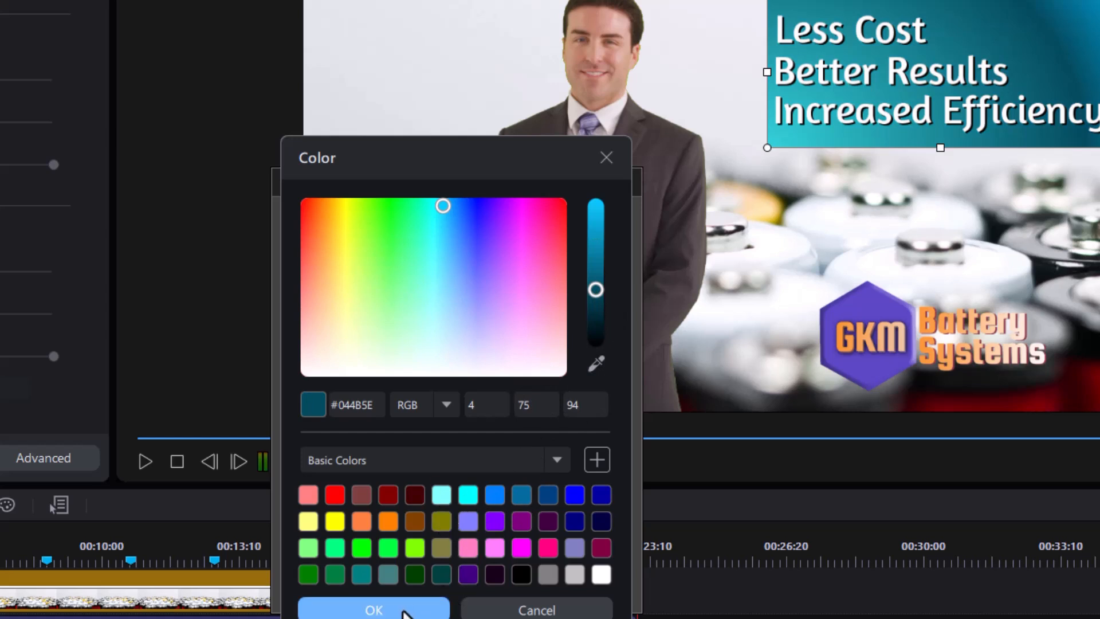
{"action": "left_click", "coordinate": [404, 612]}
{"action": "left_click", "coordinate": [478, 592]}
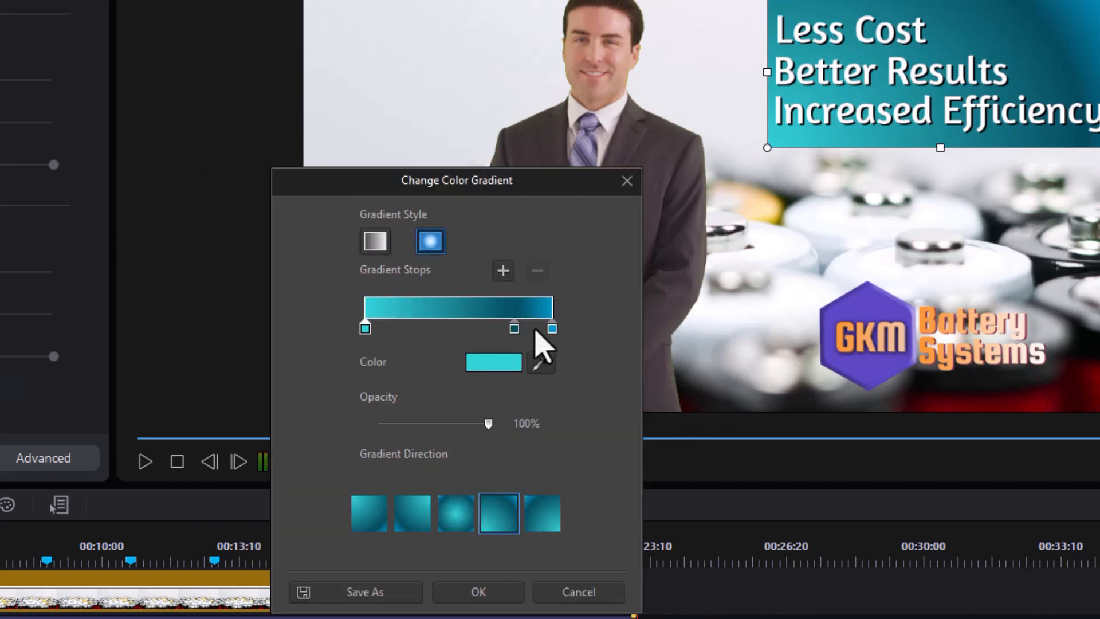
Add another gradient stop between the dark stop and the outer blue stop, recolor it bright blue, and close the gradient settings.
{"action": "left_click", "coordinate": [535, 330]}
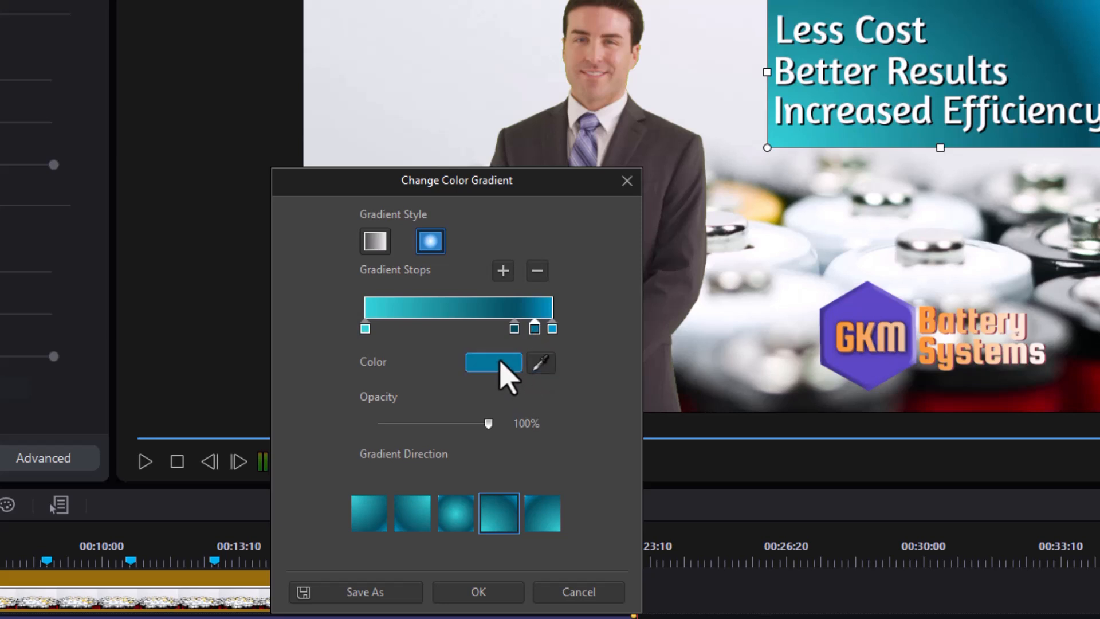
{"action": "left_click", "coordinate": [504, 365]}
{"action": "left_click", "coordinate": [418, 607]}
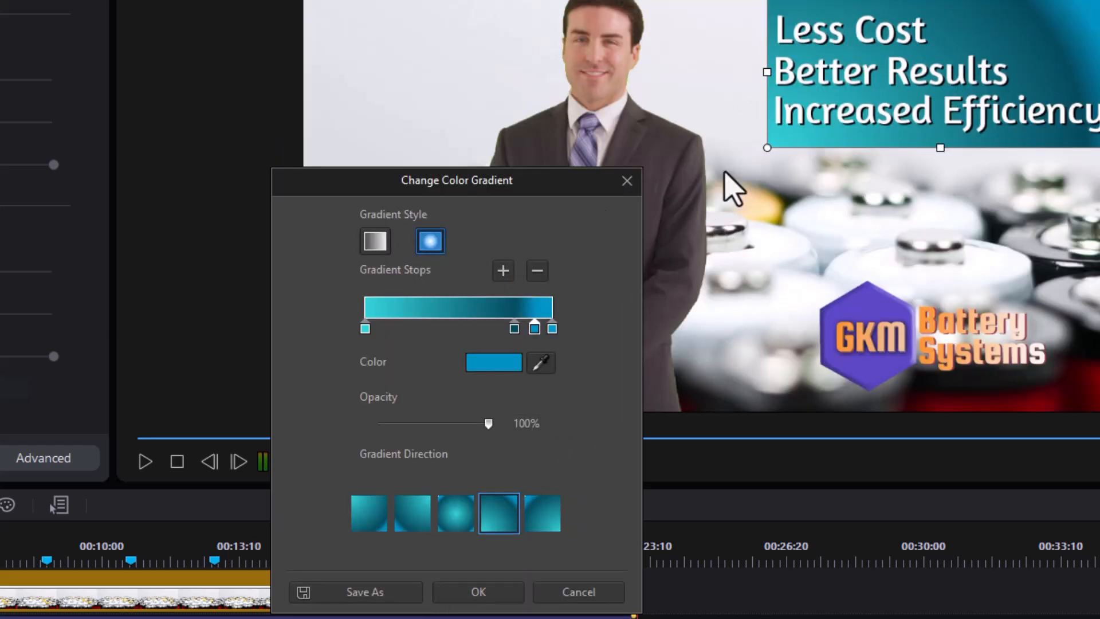
{"action": "left_click", "coordinate": [626, 181]}
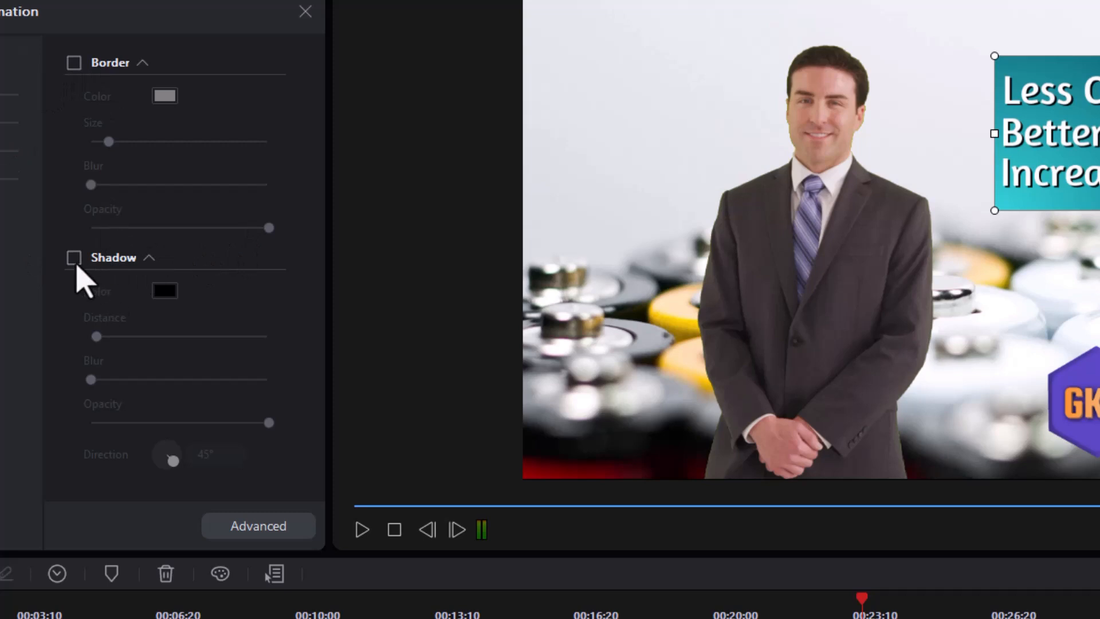
Enable a white (#FFFFFF) shadow on the color board and slightly increase its distance.
{"action": "left_click", "coordinate": [74, 259]}
{"action": "left_click", "coordinate": [165, 290]}
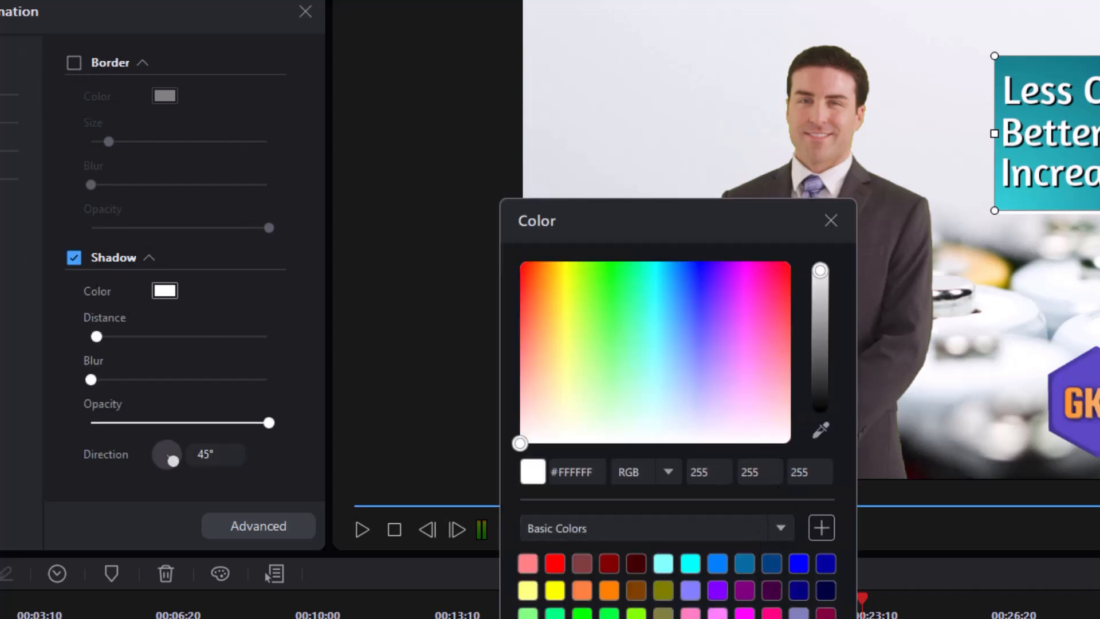
{"action": "key", "text": "Return"}
{"action": "left_click_drag", "start_coordinate": [97, 336], "coordinate": [99, 337]}
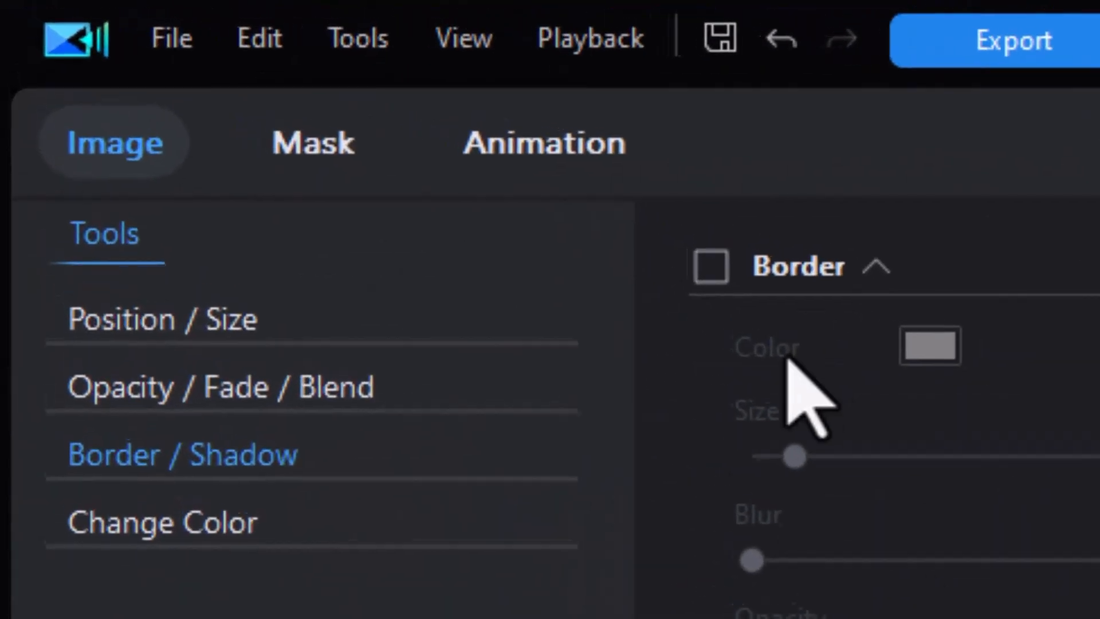
Try Fade, Zoom Out/In and Wipe Soft as the color board's entrance animation.
{"action": "left_click", "coordinate": [561, 148]}
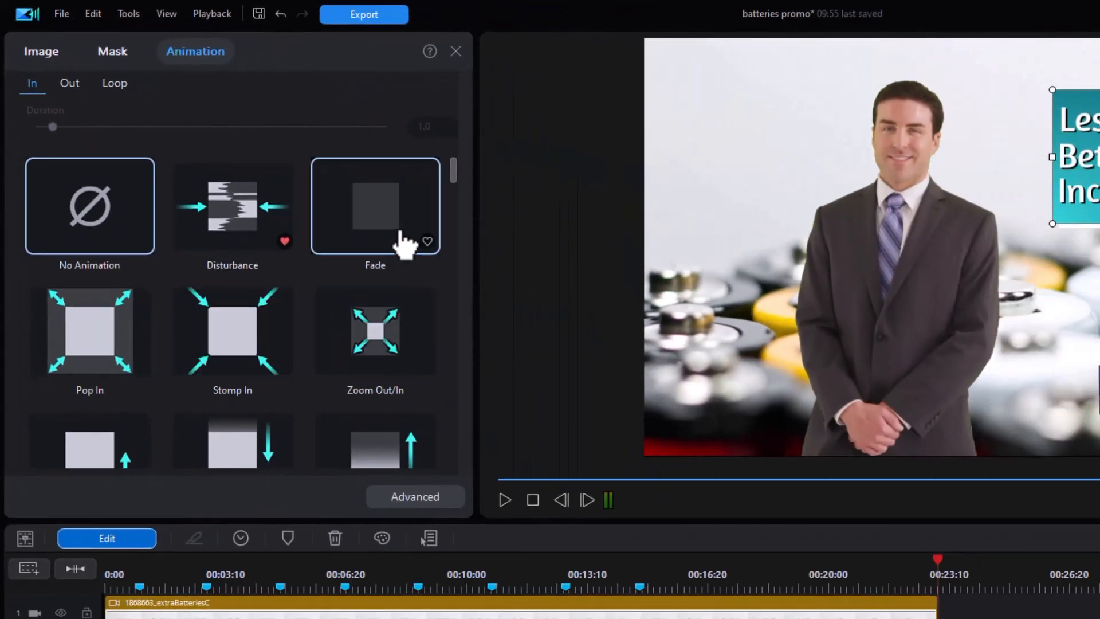
{"action": "left_click", "coordinate": [387, 219]}
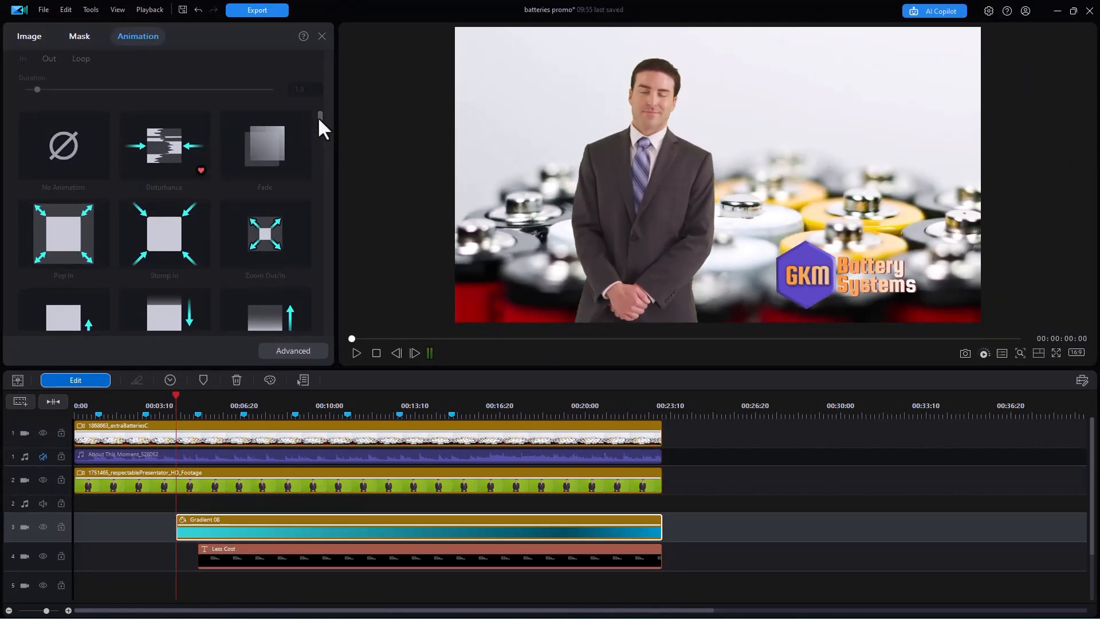
{"action": "left_click", "coordinate": [269, 248]}
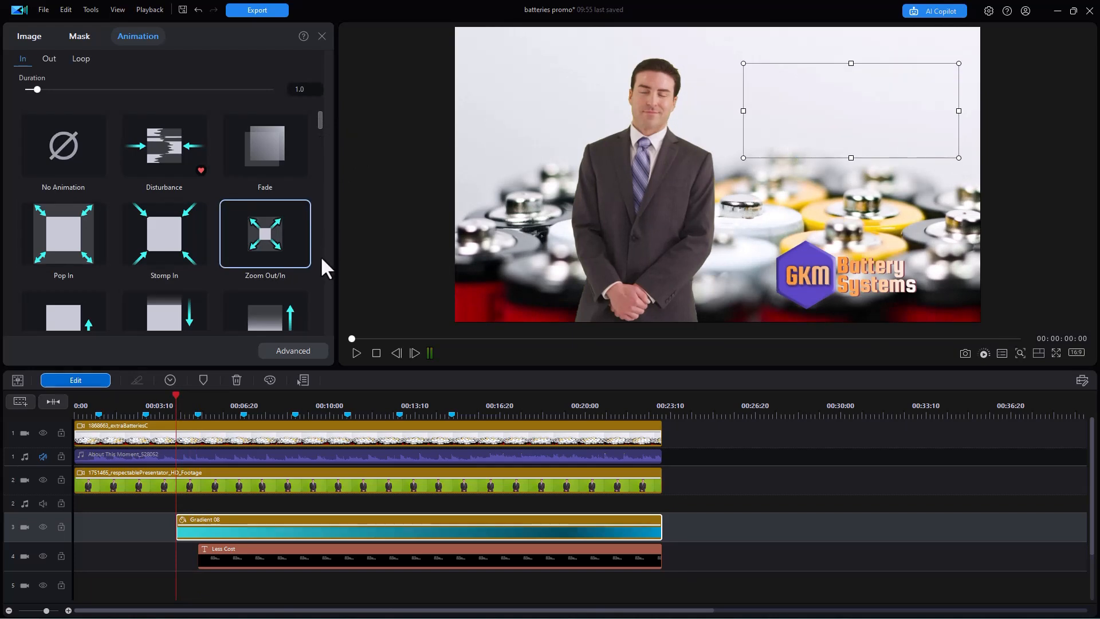
{"action": "scroll", "coordinate": [317, 261], "scroll_direction": "down", "scroll_amount": 5}
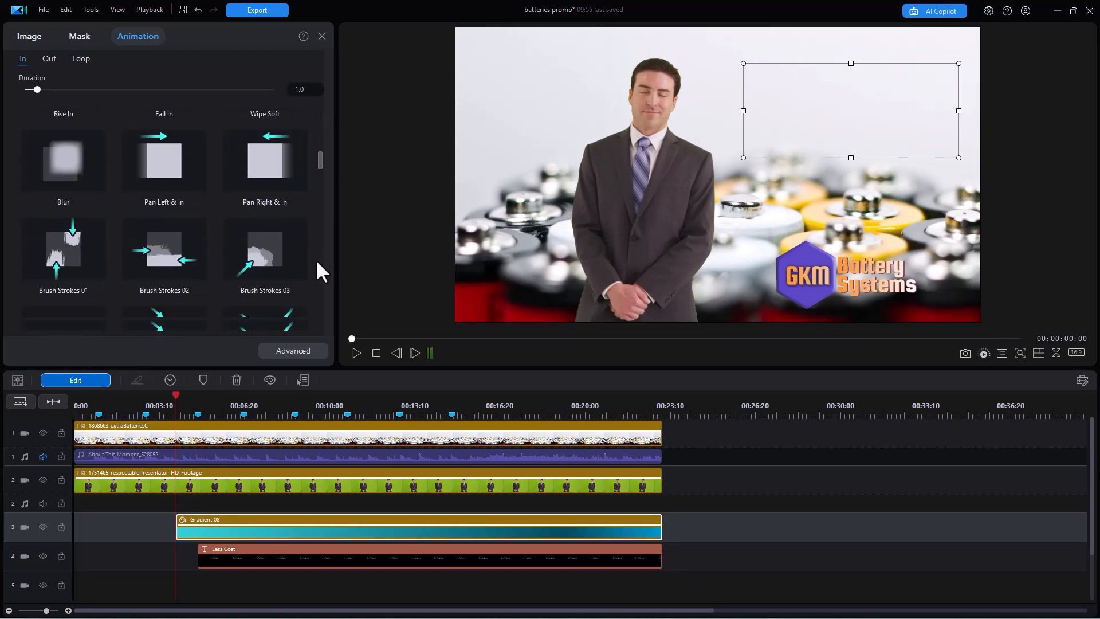
{"action": "scroll", "coordinate": [317, 263], "scroll_direction": "down", "scroll_amount": 3}
{"action": "mouse_move", "coordinate": [320, 157]}
{"action": "left_mouse_down"}
{"action": "mouse_move", "coordinate": [321, 123]}
{"action": "mouse_move", "coordinate": [322, 132]}
{"action": "left_mouse_up"}
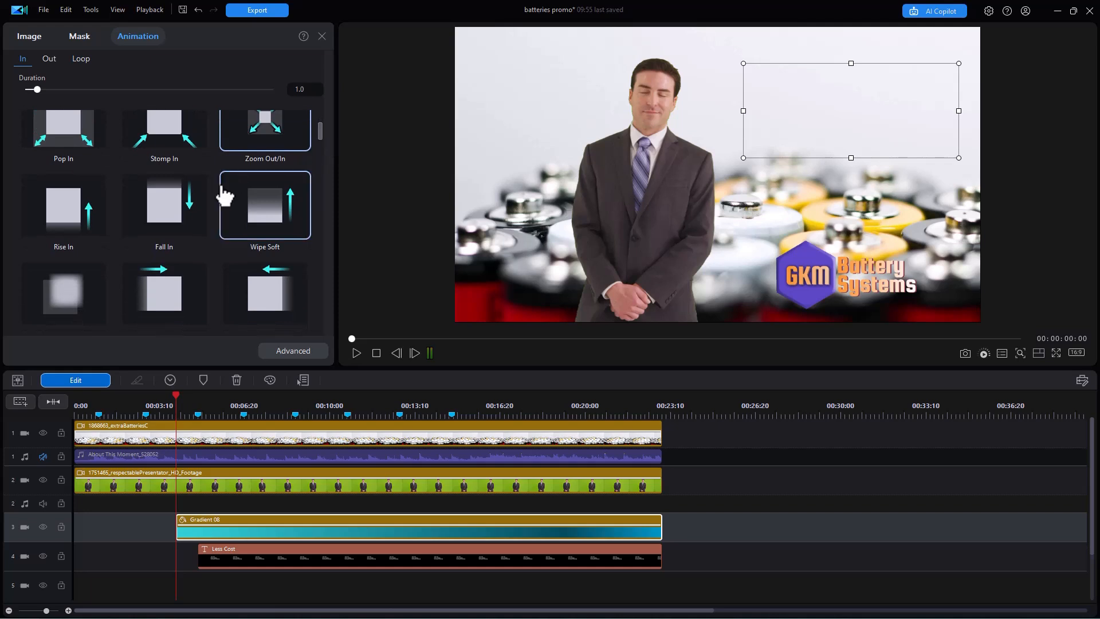
{"action": "left_click", "coordinate": [293, 212]}
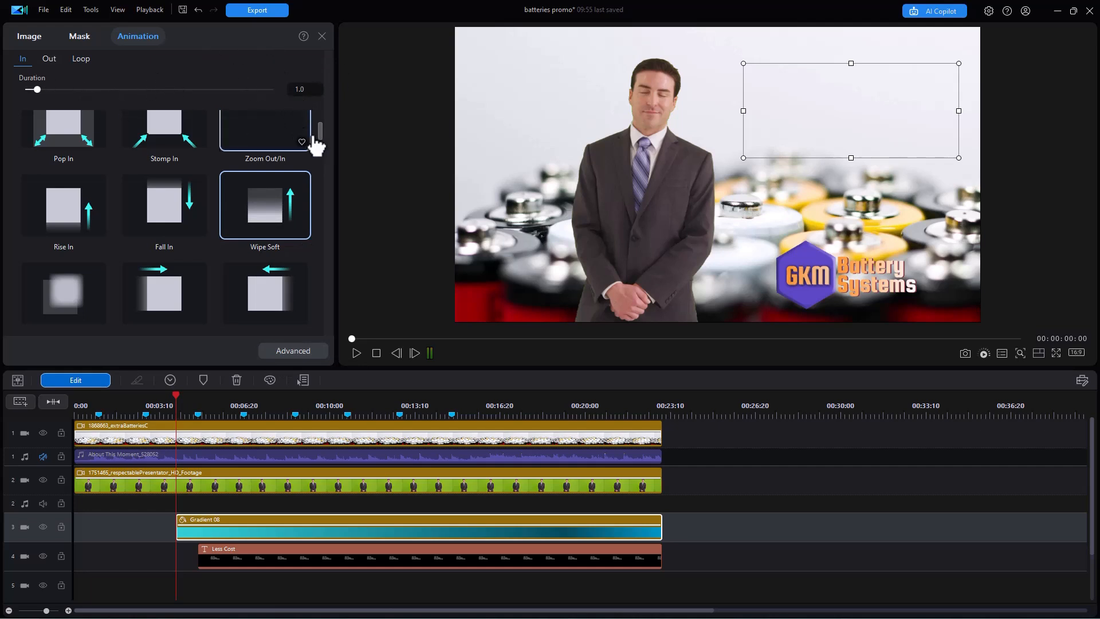
Reset the color board's entrance animation to No Animation and close the clip's editing options.
{"action": "left_click_drag", "start_coordinate": [320, 130], "coordinate": [323, 54]}
{"action": "left_click", "coordinate": [87, 140]}
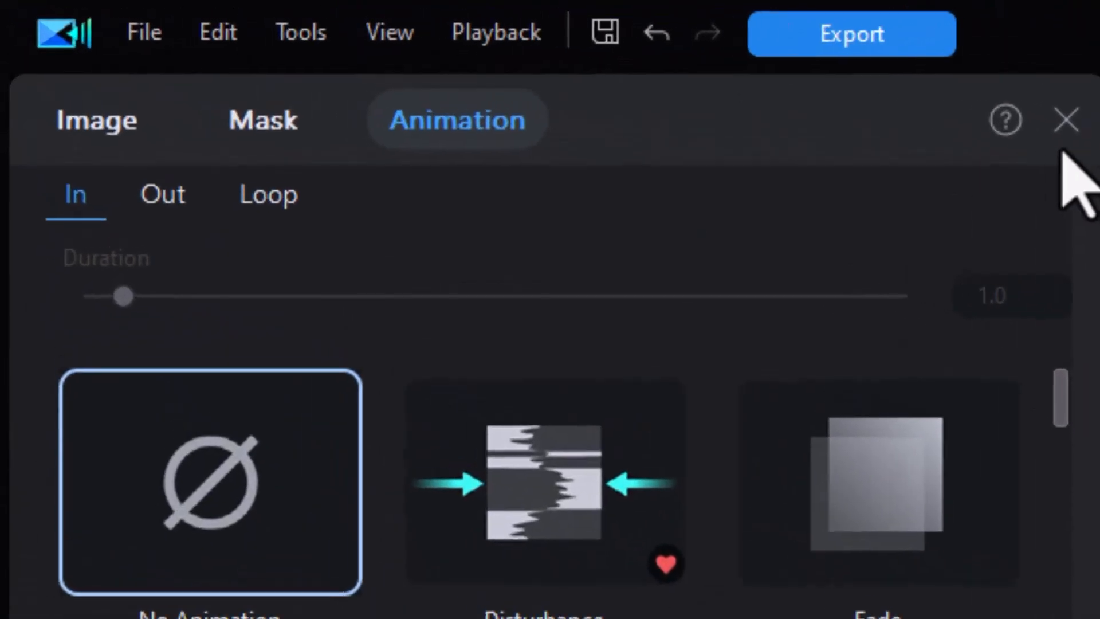
{"action": "left_click", "coordinate": [1072, 123]}
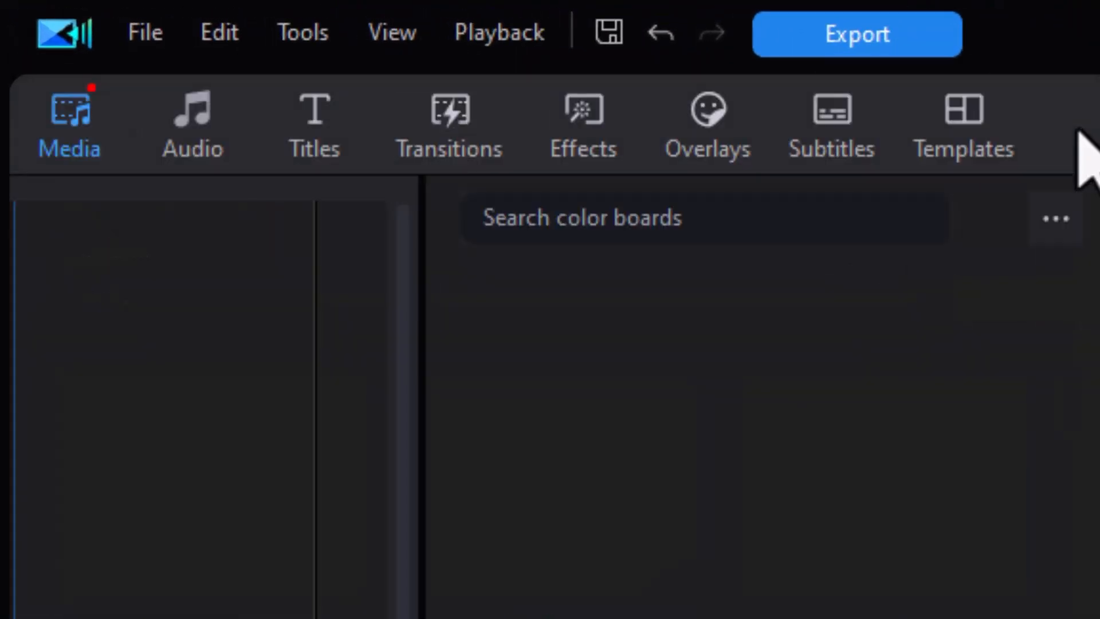
Apply the Shutter transition to the start of the color board and shorten it to end where the title begins.
{"action": "left_click", "coordinate": [453, 117]}
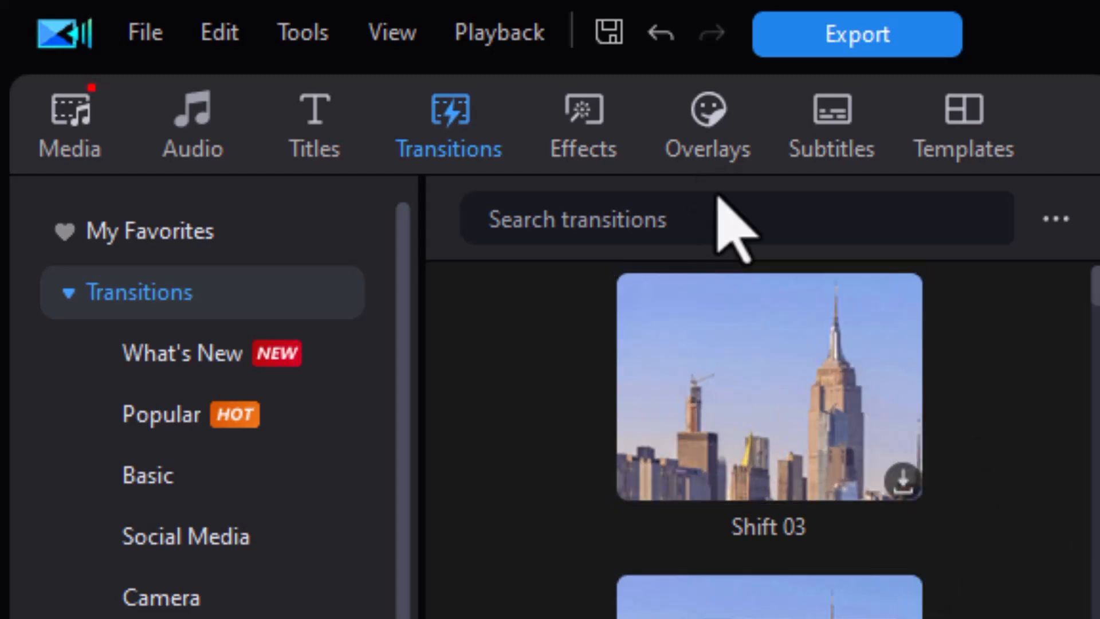
{"action": "left_click", "coordinate": [692, 219]}
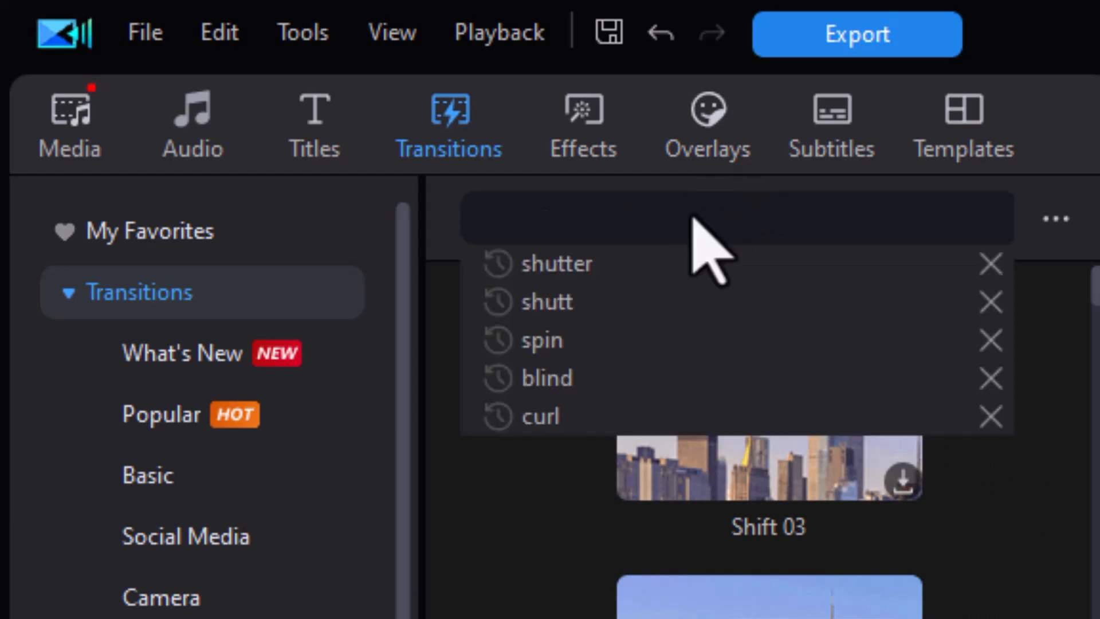
{"action": "left_click", "coordinate": [590, 274]}
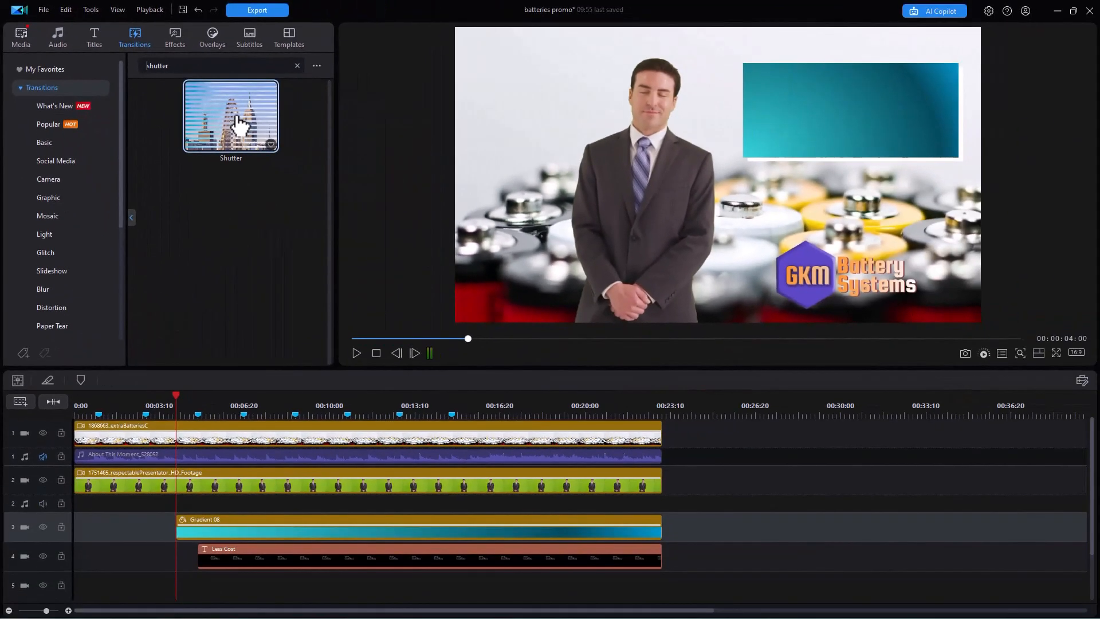
{"action": "left_click_drag", "start_coordinate": [235, 127], "coordinate": [192, 523]}
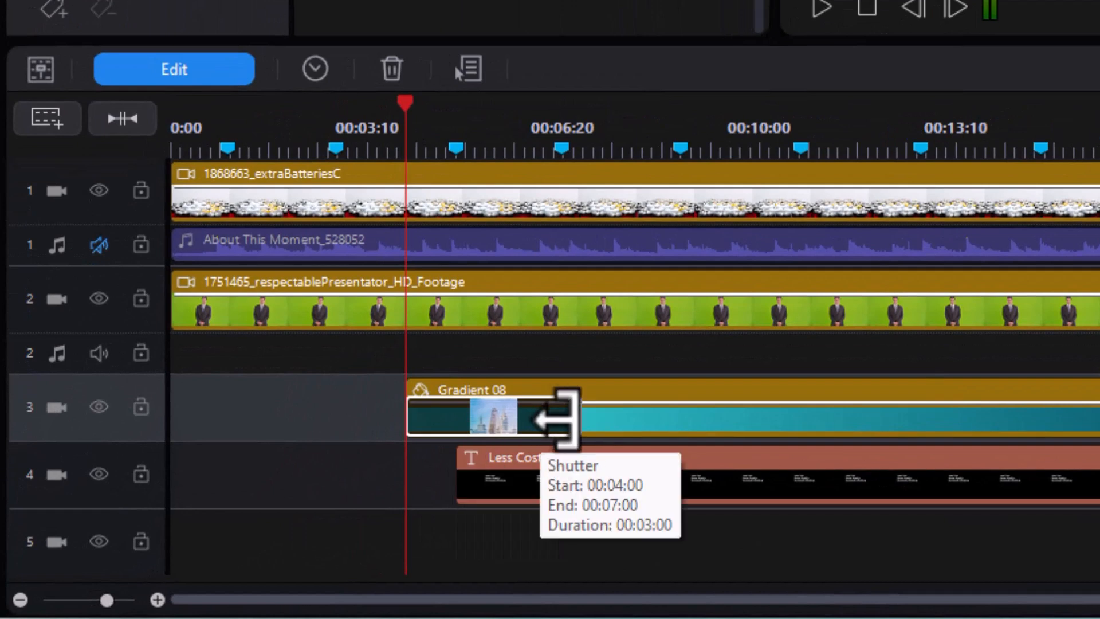
{"action": "left_click_drag", "start_coordinate": [576, 421], "coordinate": [456, 429]}
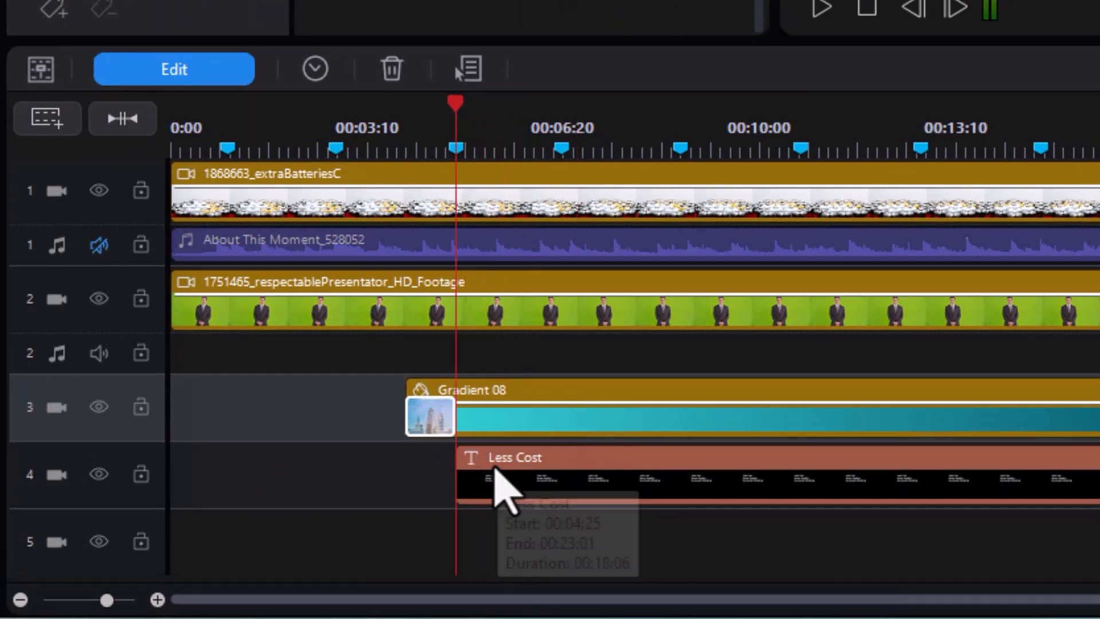
{"action": "left_click", "coordinate": [401, 146]}
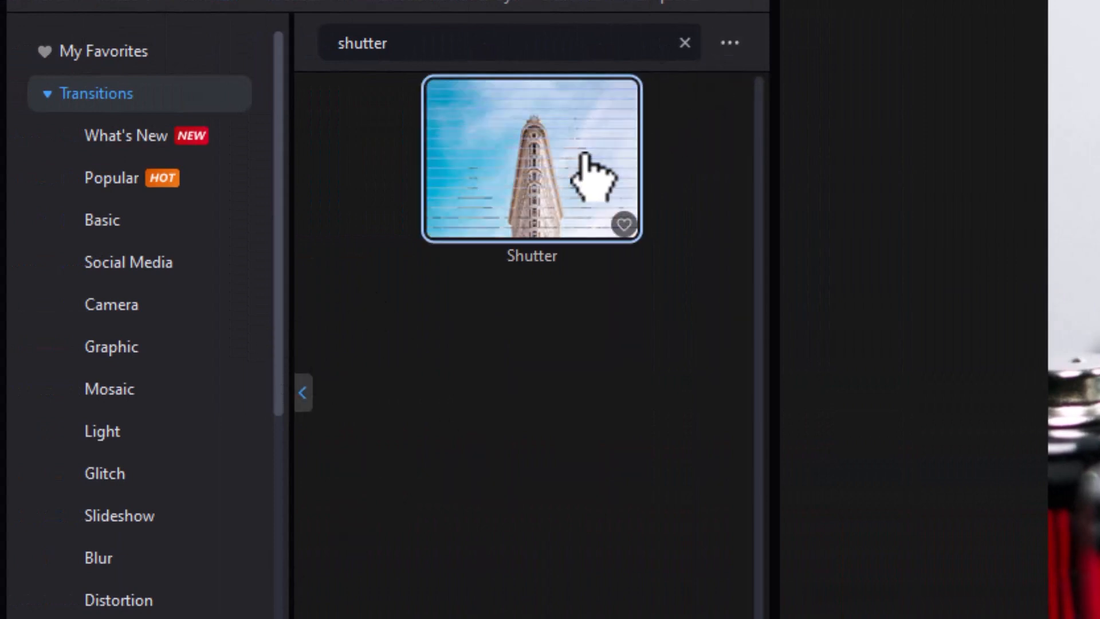
Clear the shutter search and search the transition library for "page".
{"action": "left_click", "coordinate": [684, 43]}
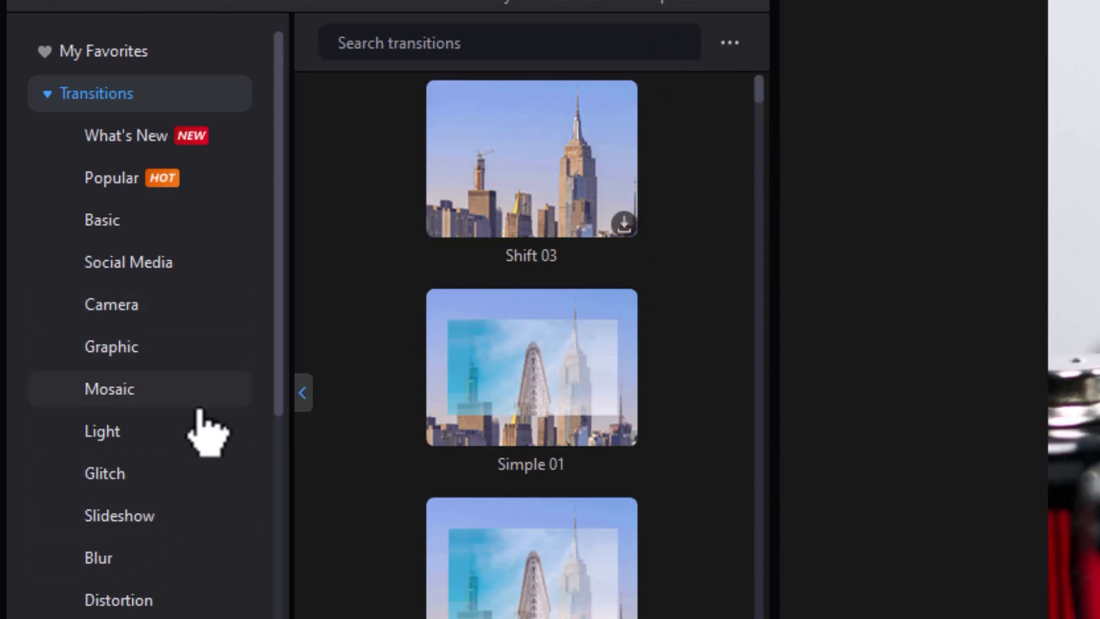
{"action": "left_click", "coordinate": [161, 519]}
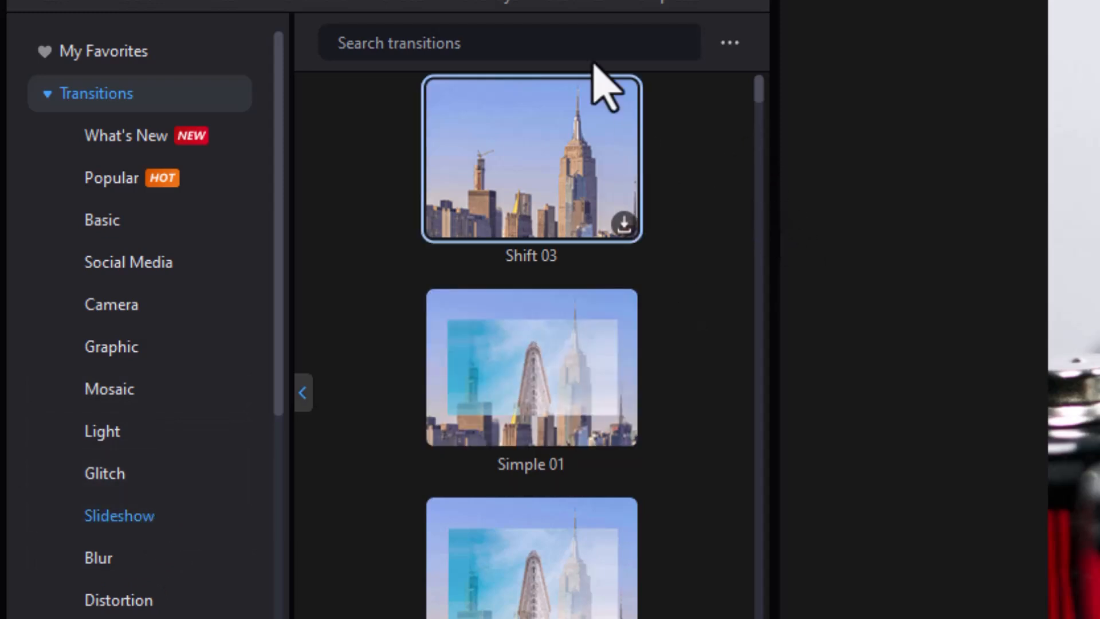
{"action": "left_click", "coordinate": [487, 44]}
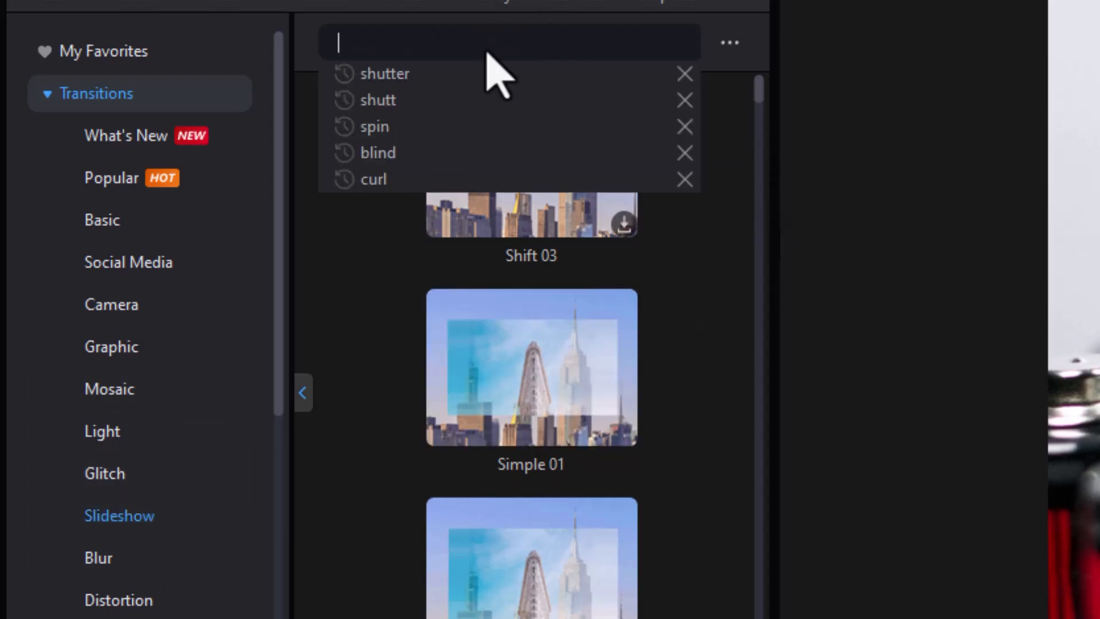
{"action": "type", "text": "page"}
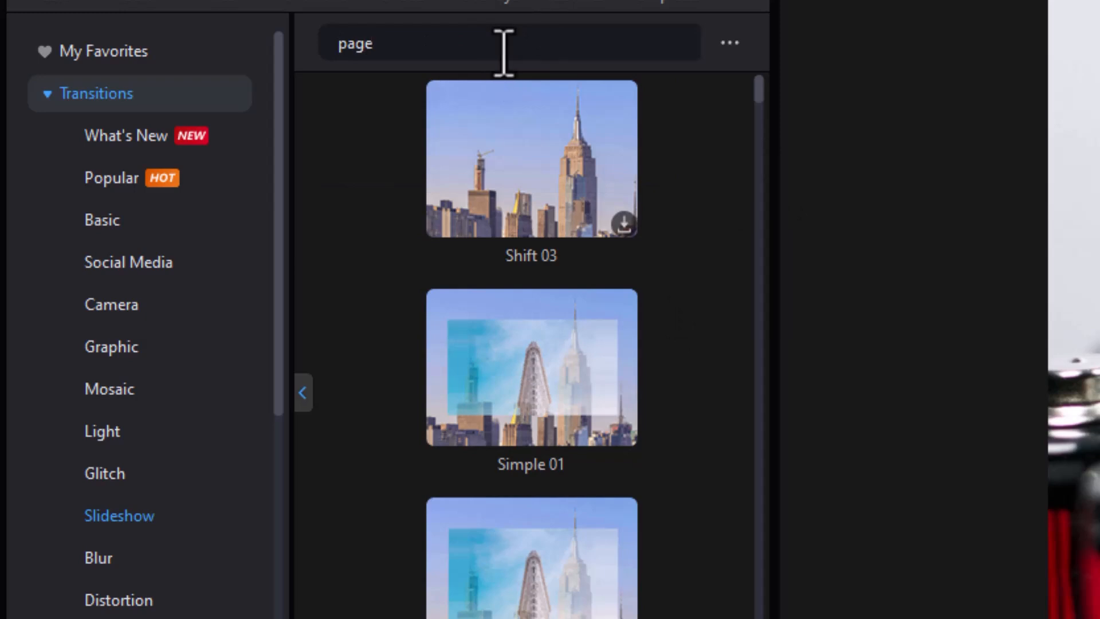
{"action": "key", "text": "Return"}
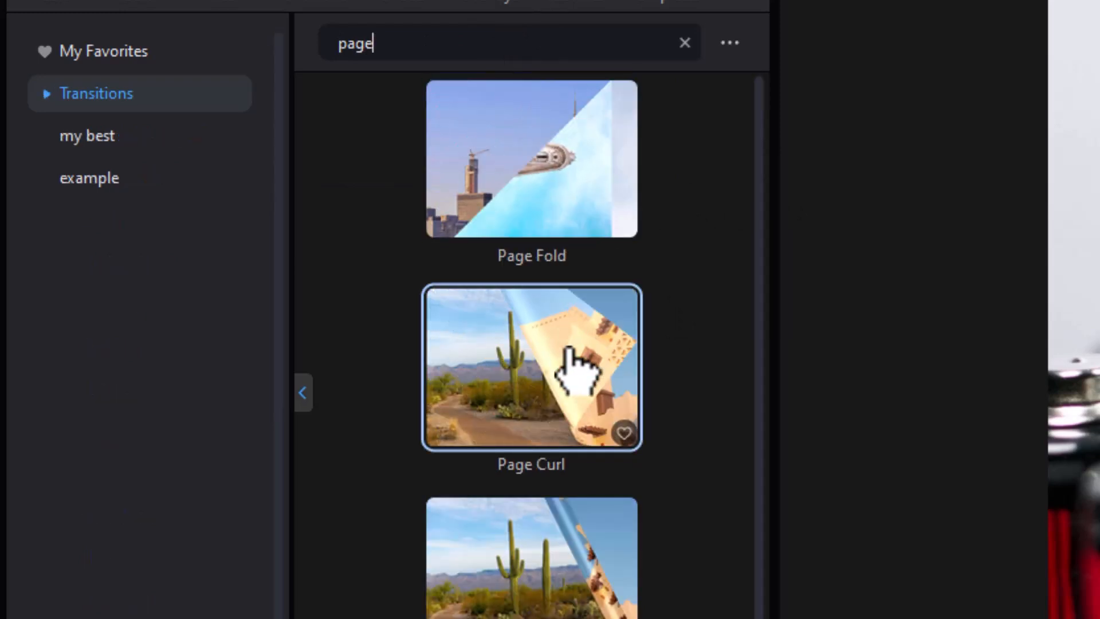
Replace the Shutter transition at the start of the color board with Page Curl and play that section.
{"action": "left_click_drag", "start_coordinate": [553, 373], "coordinate": [429, 618]}
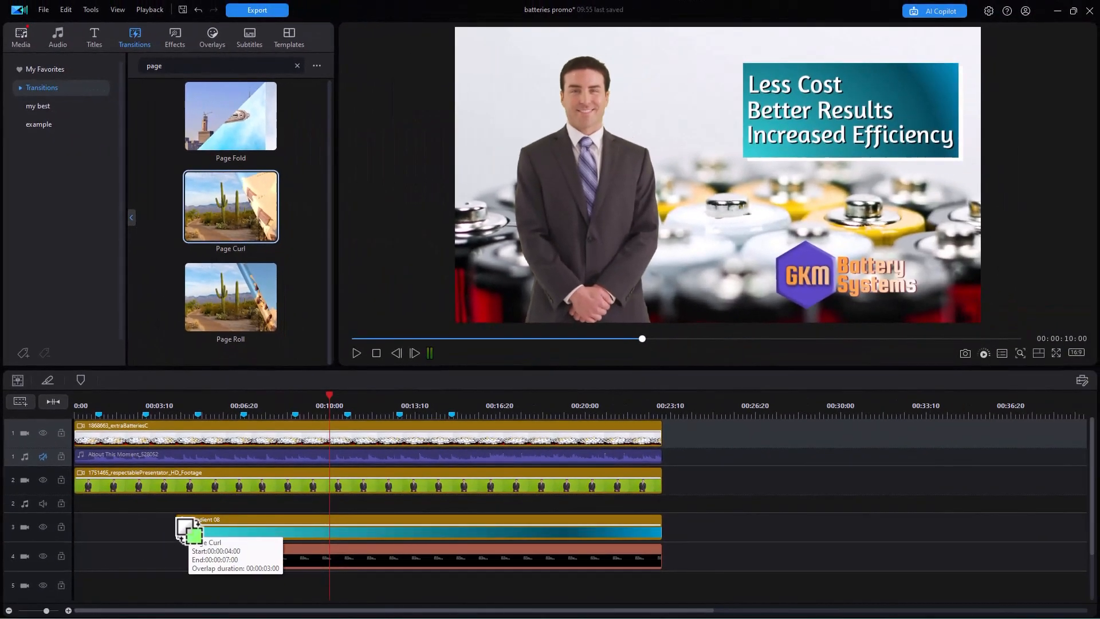
{"action": "left_click_drag", "start_coordinate": [183, 524], "coordinate": [185, 524]}
{"action": "left_click", "coordinate": [172, 409]}
{"action": "left_click", "coordinate": [356, 352]}
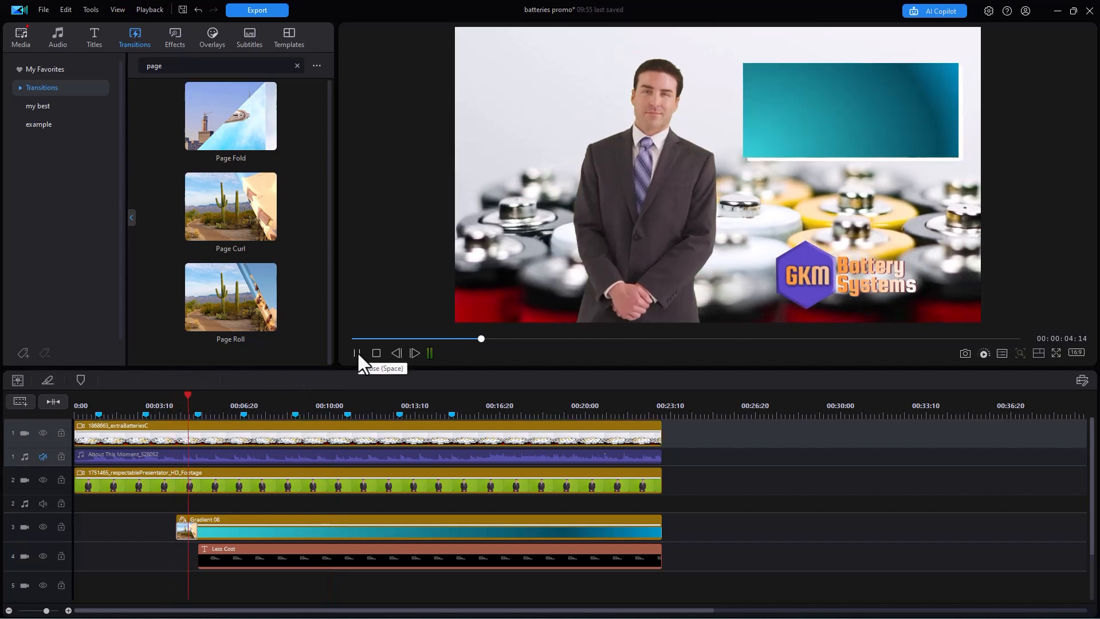
{"action": "left_click", "coordinate": [356, 351]}
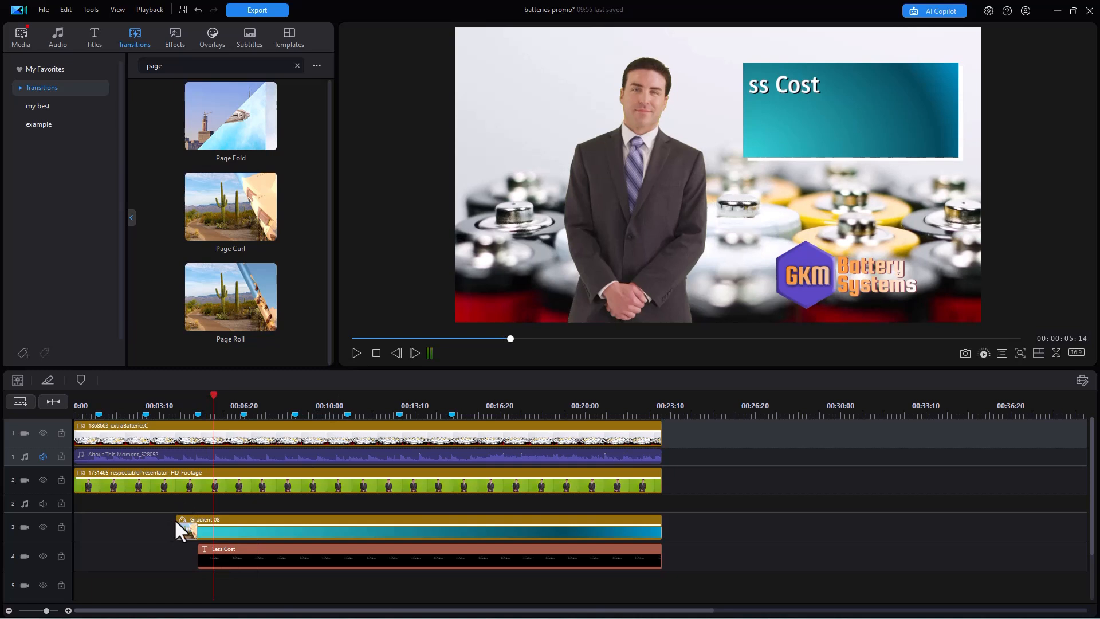
Extend the start of the color board clip back to 00:03:05 using Trim Only.
{"action": "left_click_drag", "start_coordinate": [187, 522], "coordinate": [163, 523]}
{"action": "left_click_drag", "start_coordinate": [275, 547], "coordinate": [287, 545]}
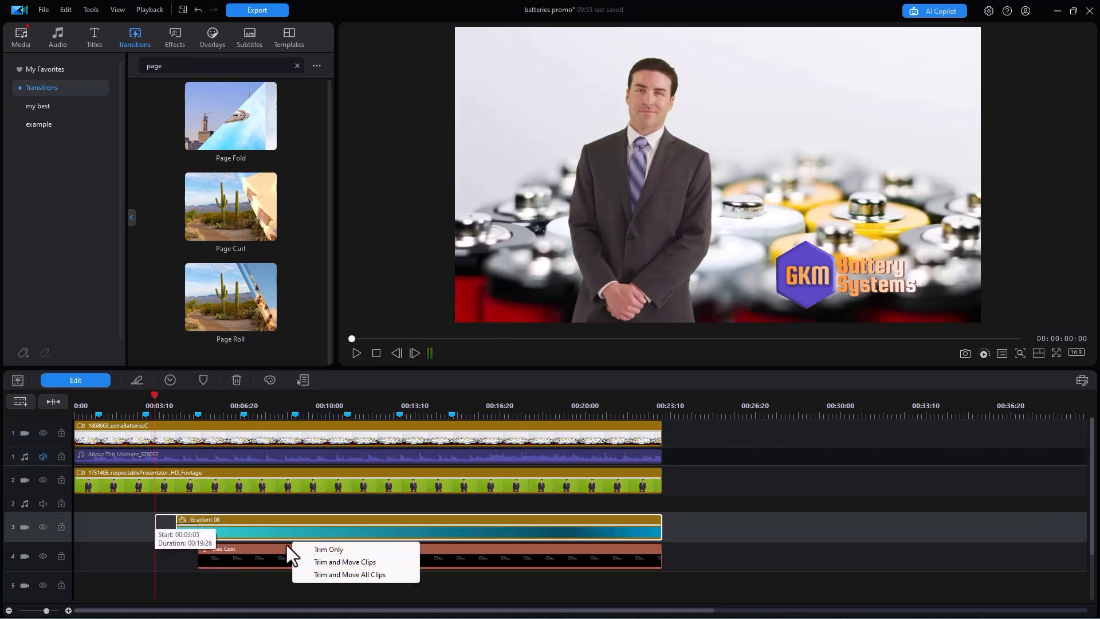
{"action": "left_click", "coordinate": [324, 550]}
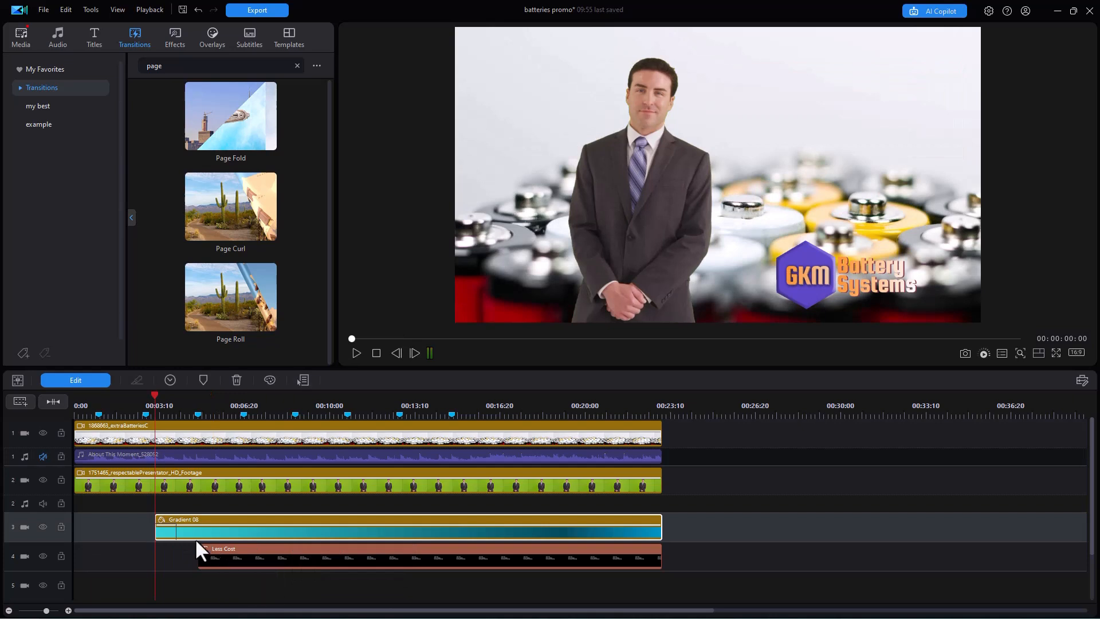
Lengthen the Page Curl transition to a duration of 00:01:20, ending at the title's start at 00:04:25.
{"action": "left_click", "coordinate": [173, 534]}
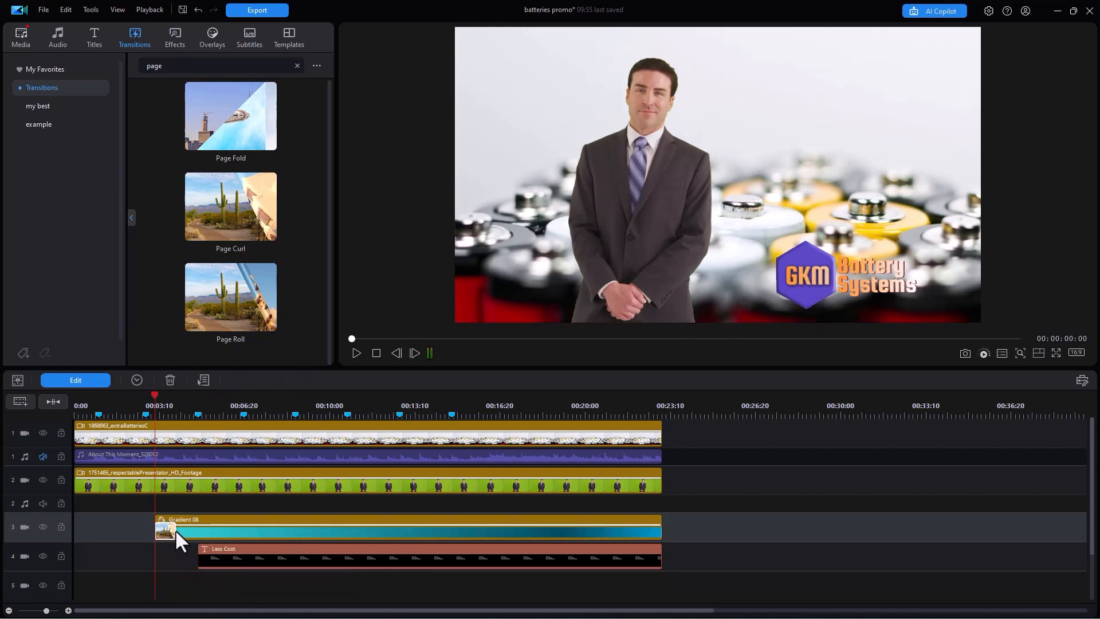
{"action": "left_click_drag", "start_coordinate": [165, 530], "coordinate": [191, 534]}
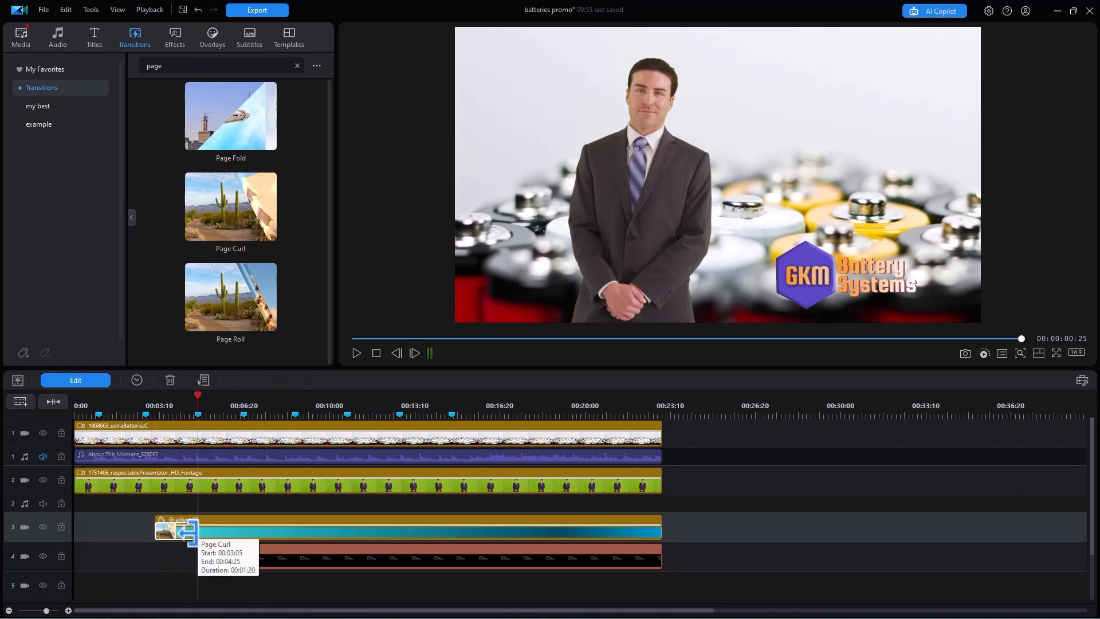
Play the video from 00:02:13 through the color board's Page Curl entrance and the start of the title.
{"action": "left_click_drag", "start_coordinate": [146, 410], "coordinate": [136, 409]}
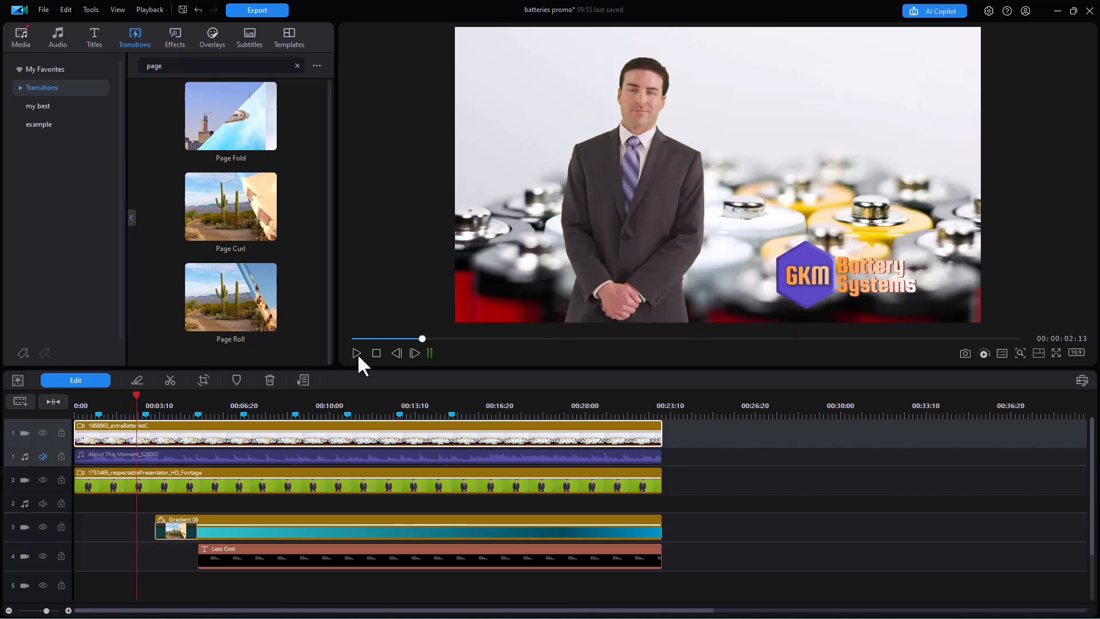
{"action": "left_click", "coordinate": [355, 353]}
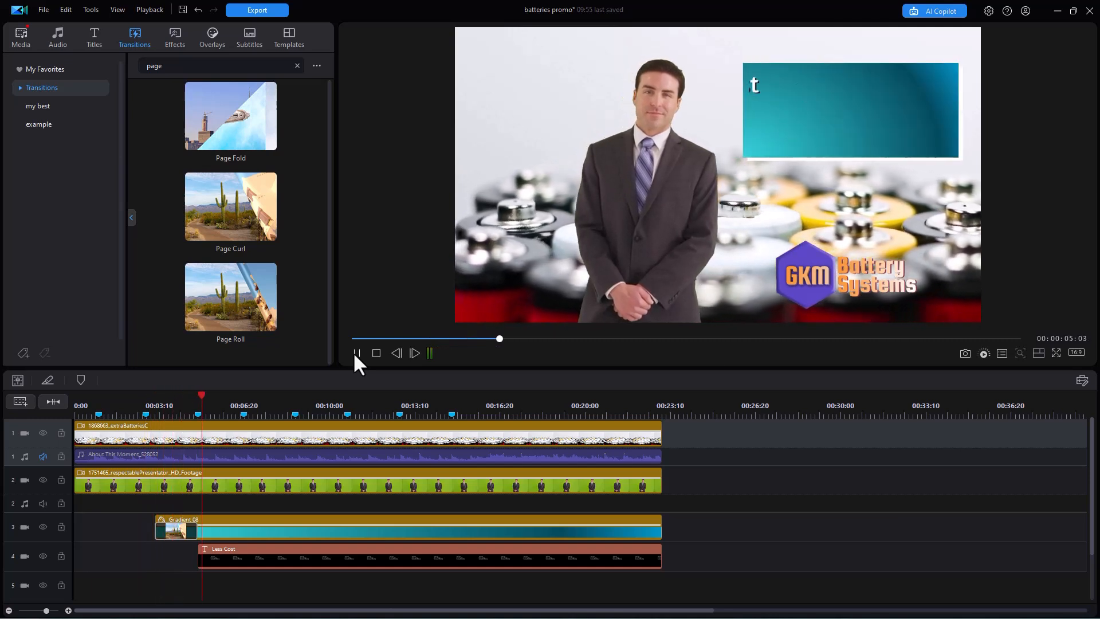
{"action": "left_click", "coordinate": [354, 353]}
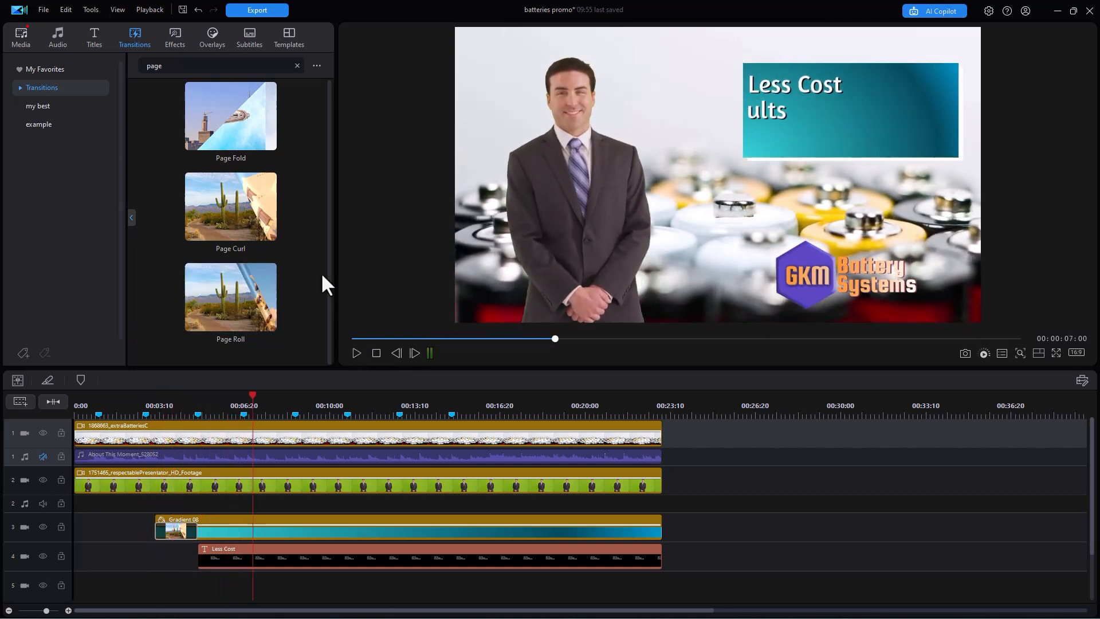
Replace the color board's Page Curl transition with Page Roll and play the section from 00:03:01.
{"action": "mouse_move", "coordinate": [258, 303]}
{"action": "left_mouse_down"}
{"action": "mouse_move", "coordinate": [212, 354]}
{"action": "mouse_move", "coordinate": [200, 509]}
{"action": "mouse_move", "coordinate": [168, 525]}
{"action": "left_mouse_up"}
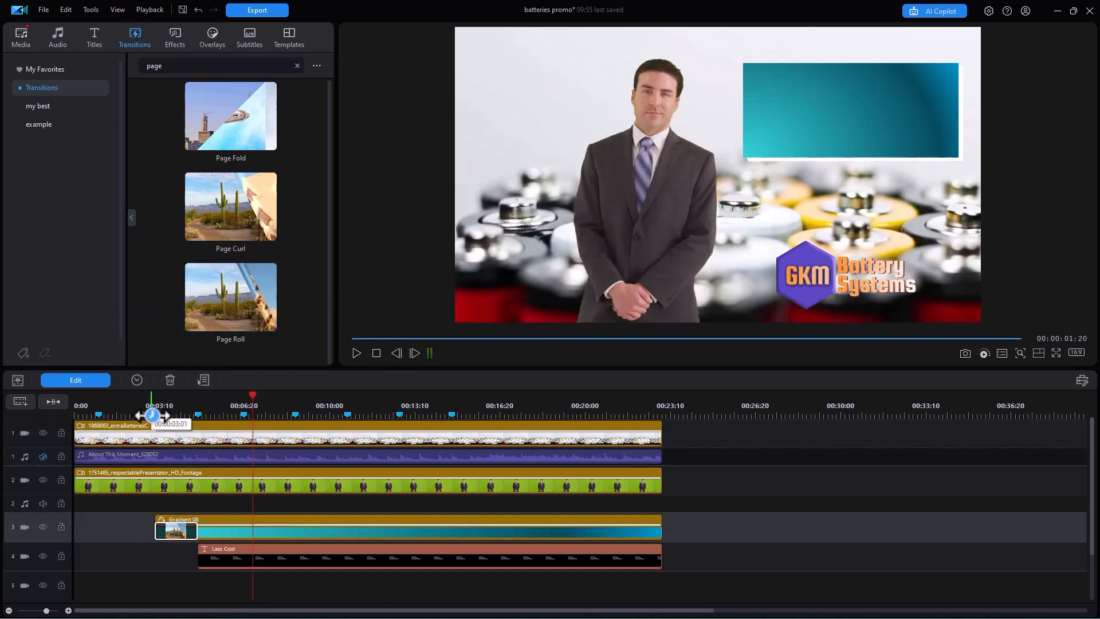
{"action": "left_click", "coordinate": [152, 414]}
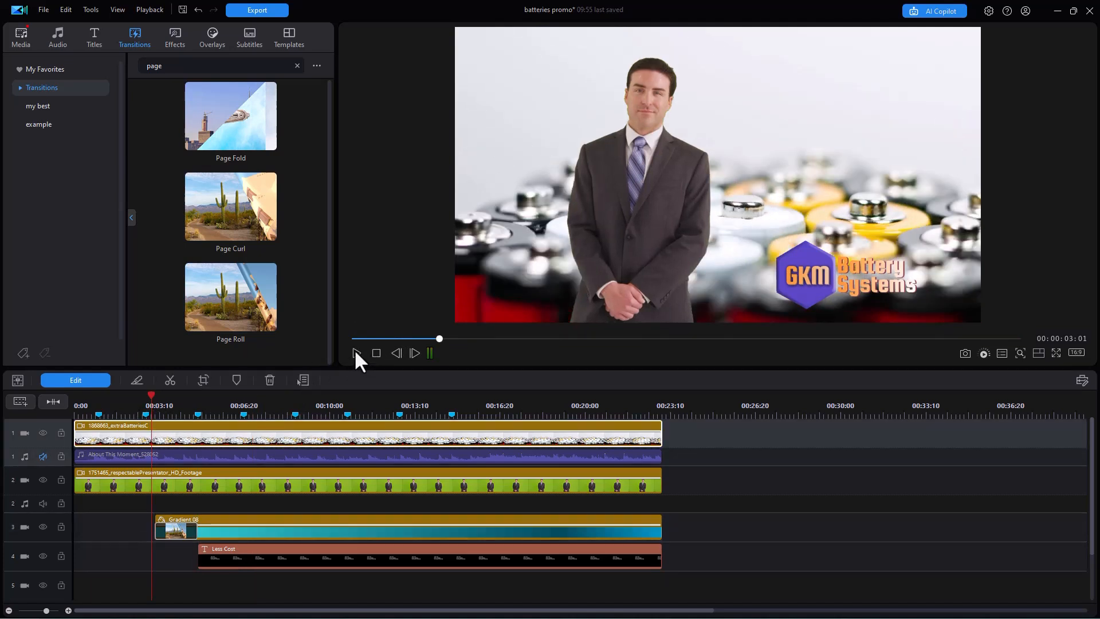
{"action": "left_click", "coordinate": [356, 353]}
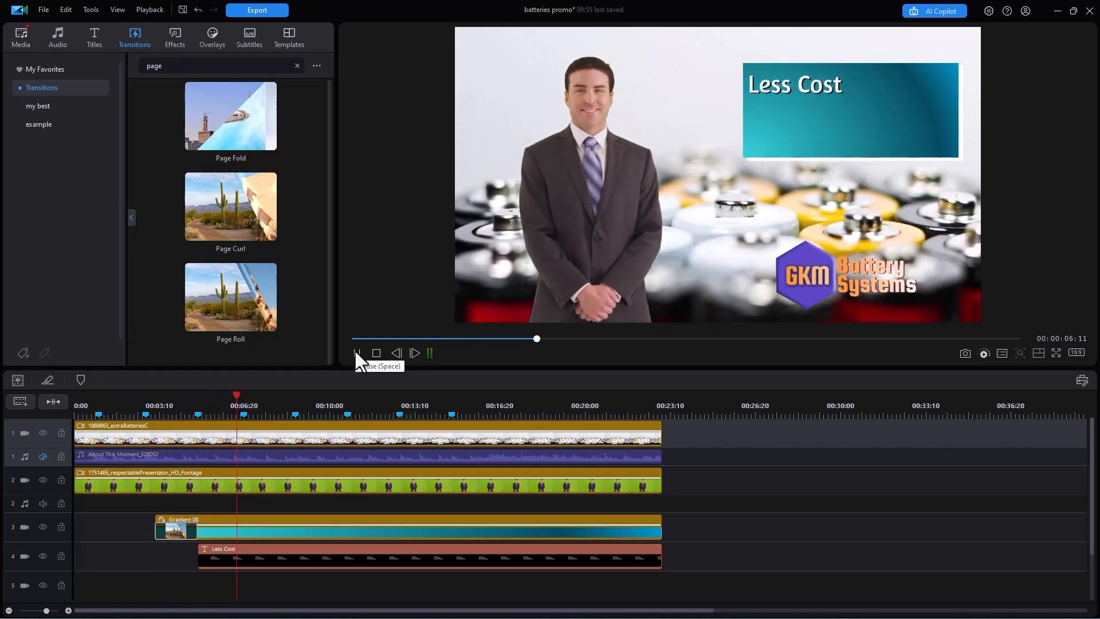
{"action": "left_click", "coordinate": [356, 353]}
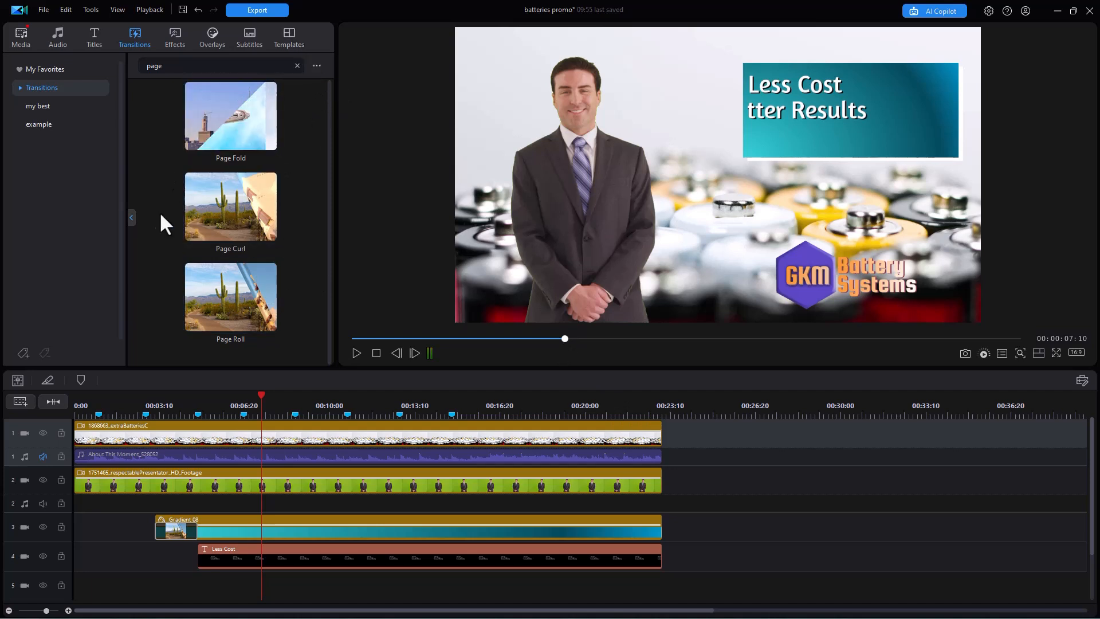
Add the dark gray Fabric 06 background image to track 5, starting just before the logo, and extend it to the end of the other clips.
{"action": "left_click", "coordinate": [132, 218]}
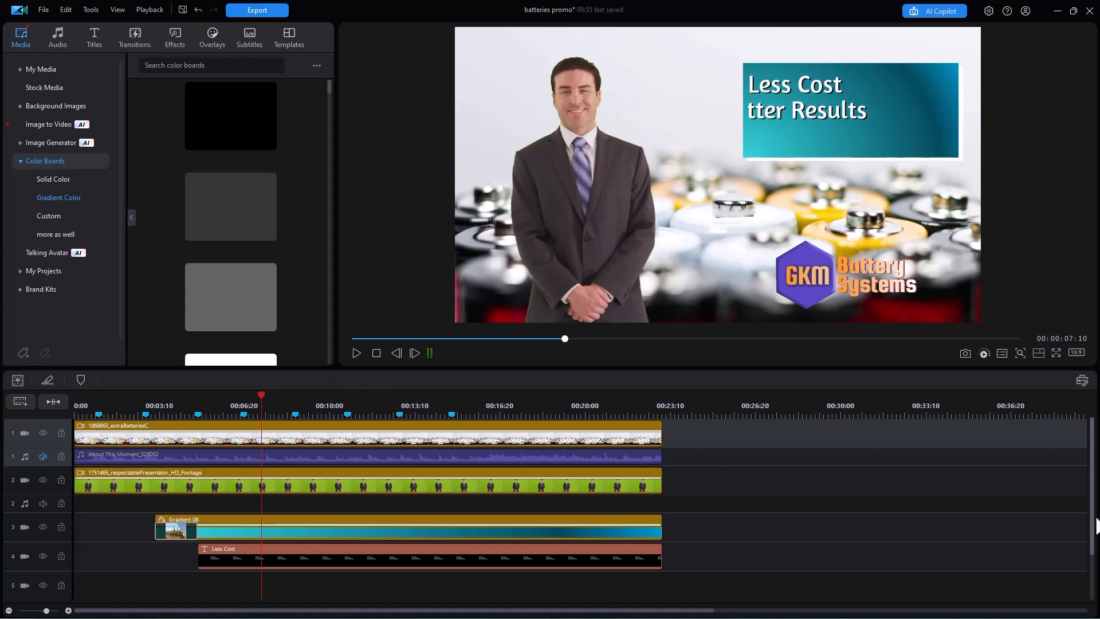
{"action": "left_click_drag", "start_coordinate": [1095, 530], "coordinate": [1090, 573]}
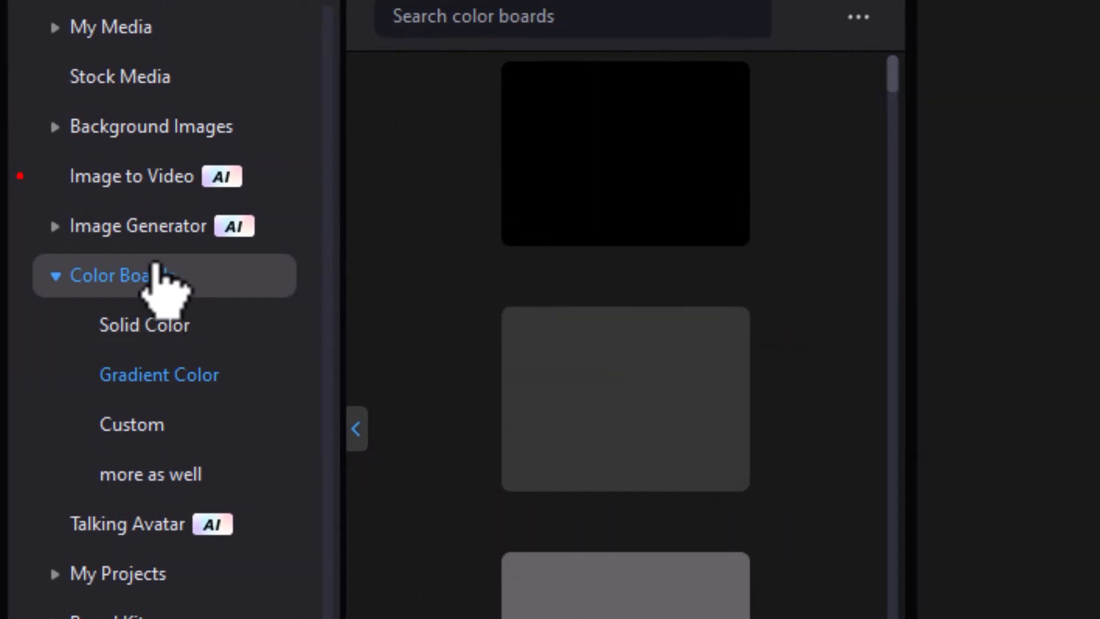
{"action": "left_click", "coordinate": [57, 127]}
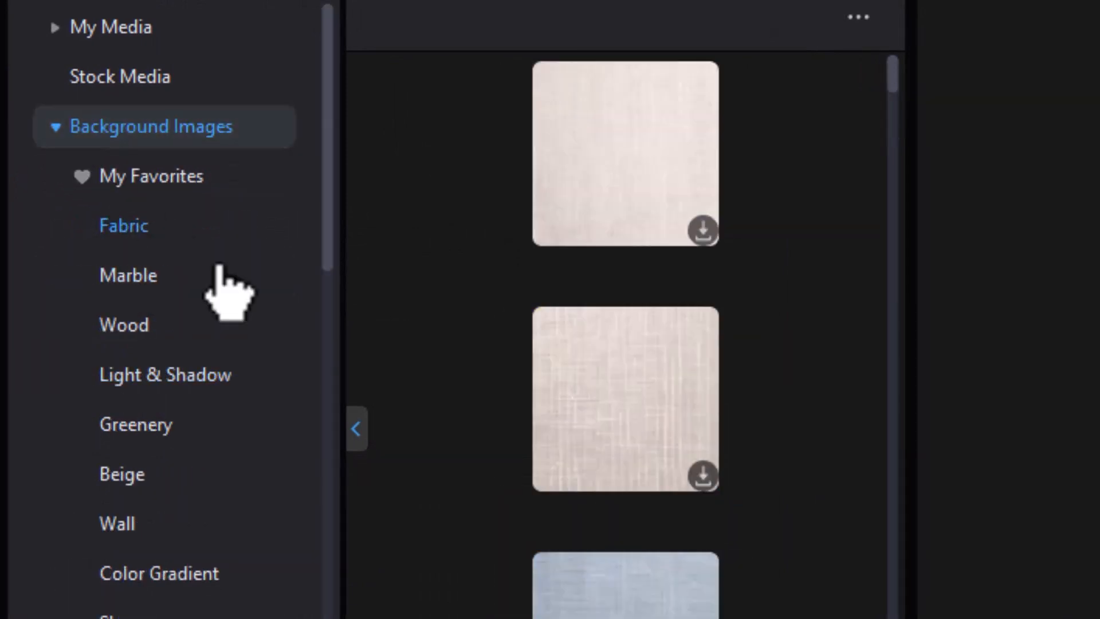
{"action": "left_click_drag", "start_coordinate": [890, 74], "coordinate": [896, 106]}
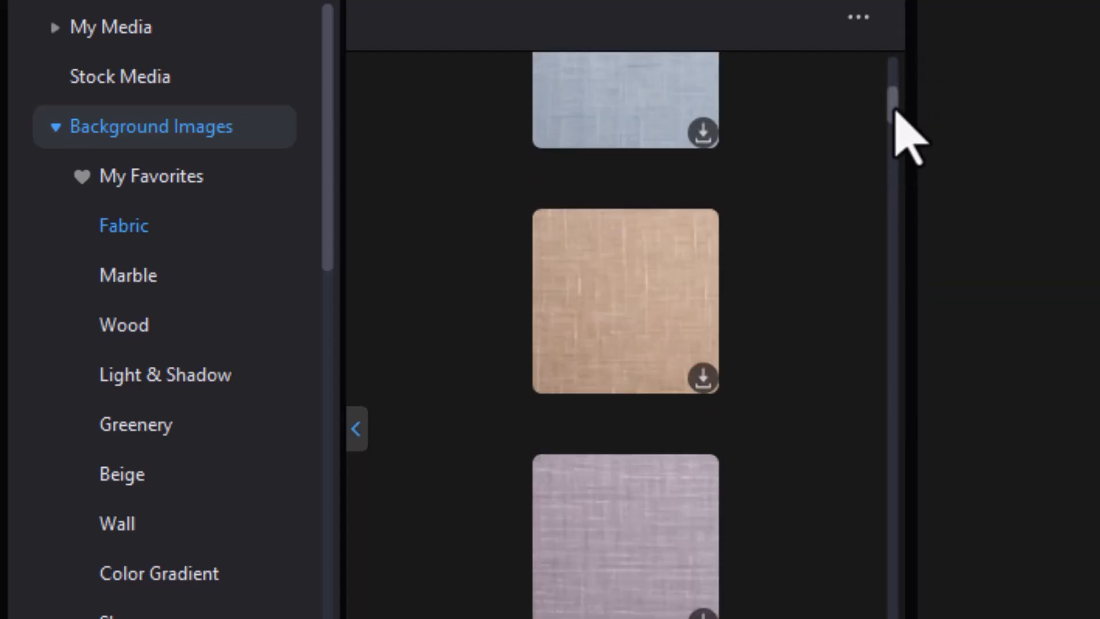
{"action": "left_click_drag", "start_coordinate": [639, 502], "coordinate": [102, 550]}
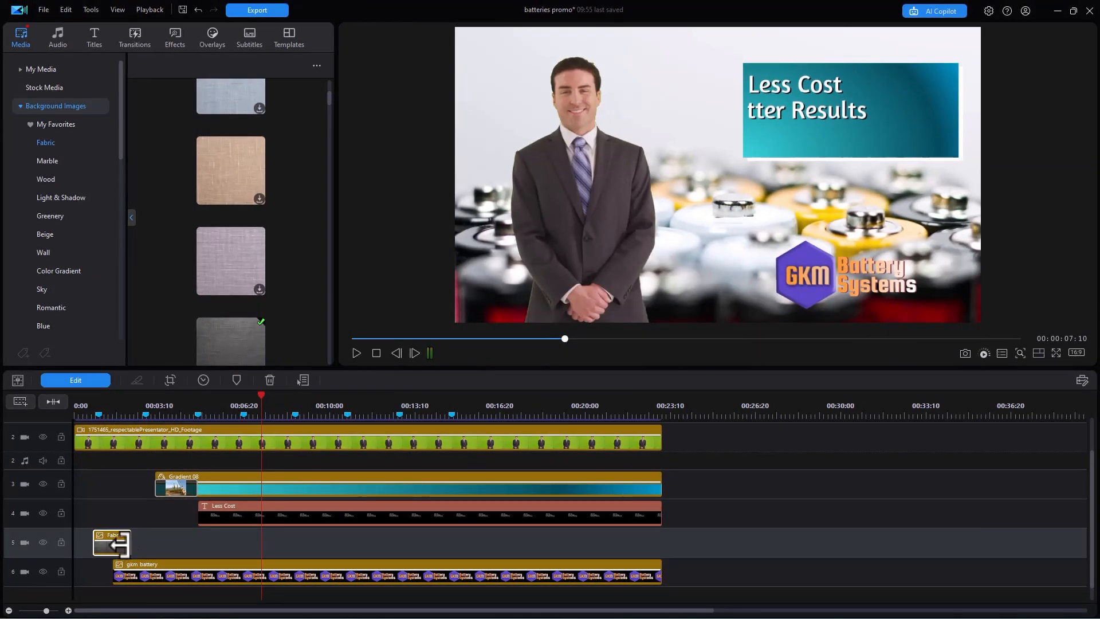
{"action": "left_click_drag", "start_coordinate": [142, 544], "coordinate": [662, 544]}
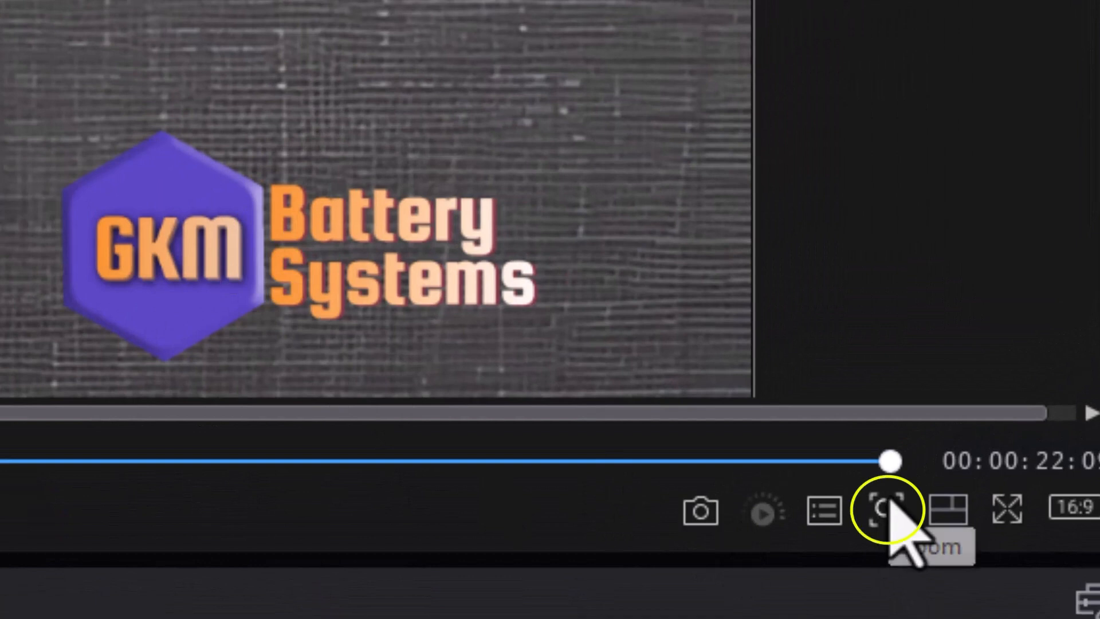
Shrink and reshape the fabric image in the frame so it forms a panel closely surrounding the GKM Battery Systems logo.
{"action": "left_click", "coordinate": [887, 507]}
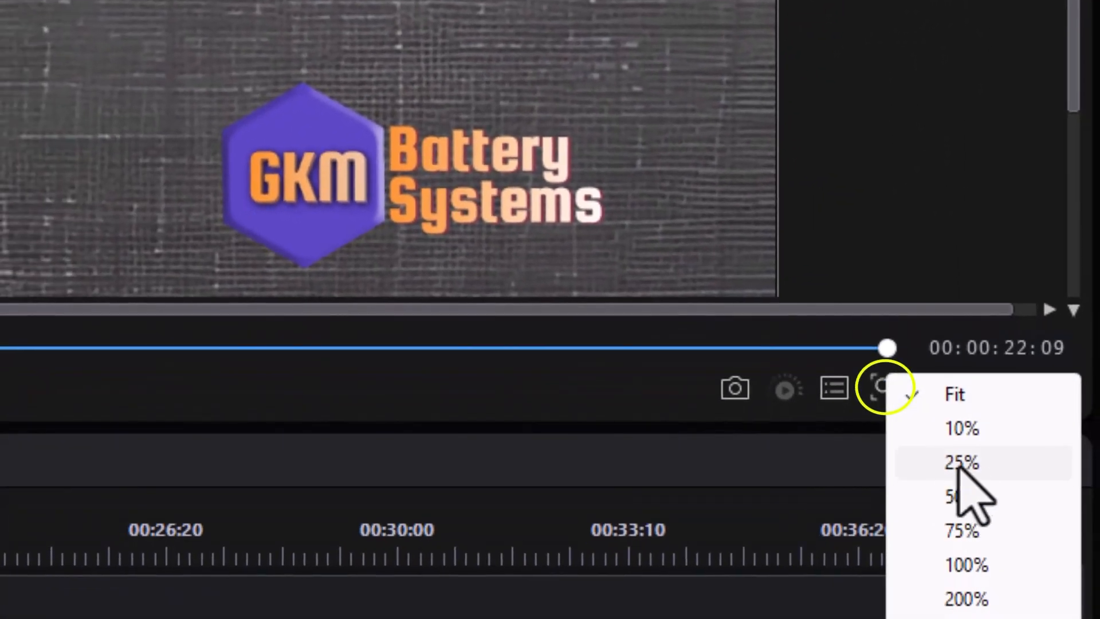
{"action": "left_click", "coordinate": [964, 463]}
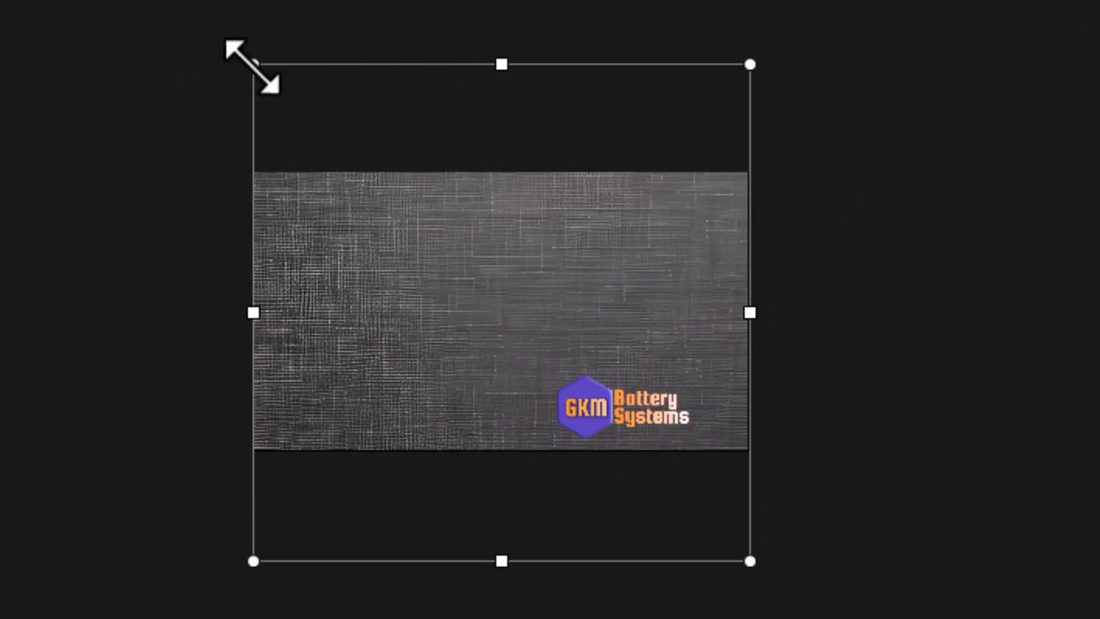
{"action": "left_click_drag", "start_coordinate": [250, 61], "coordinate": [543, 356]}
{"action": "left_click_drag", "start_coordinate": [646, 560], "coordinate": [646, 443]}
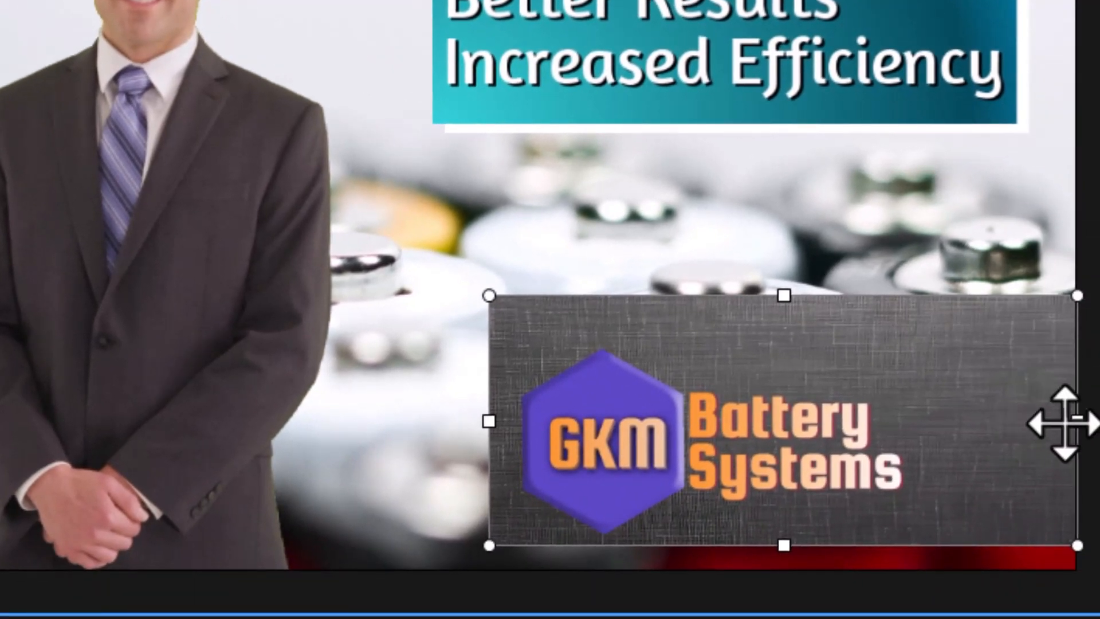
{"action": "left_click_drag", "start_coordinate": [1054, 424], "coordinate": [926, 421]}
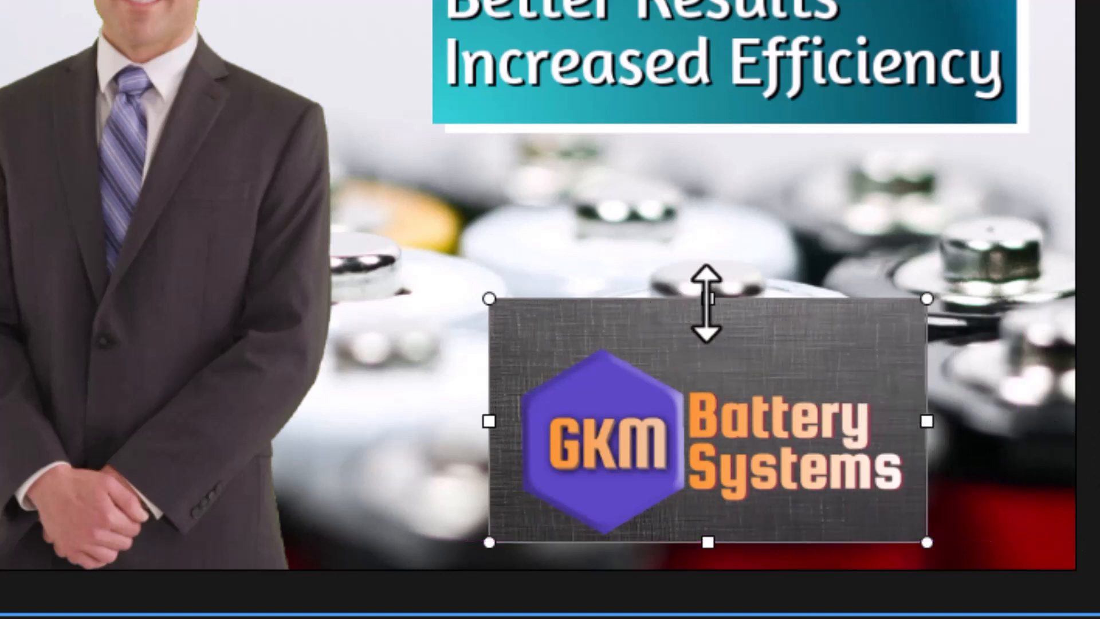
{"action": "left_click_drag", "start_coordinate": [707, 300], "coordinate": [708, 336]}
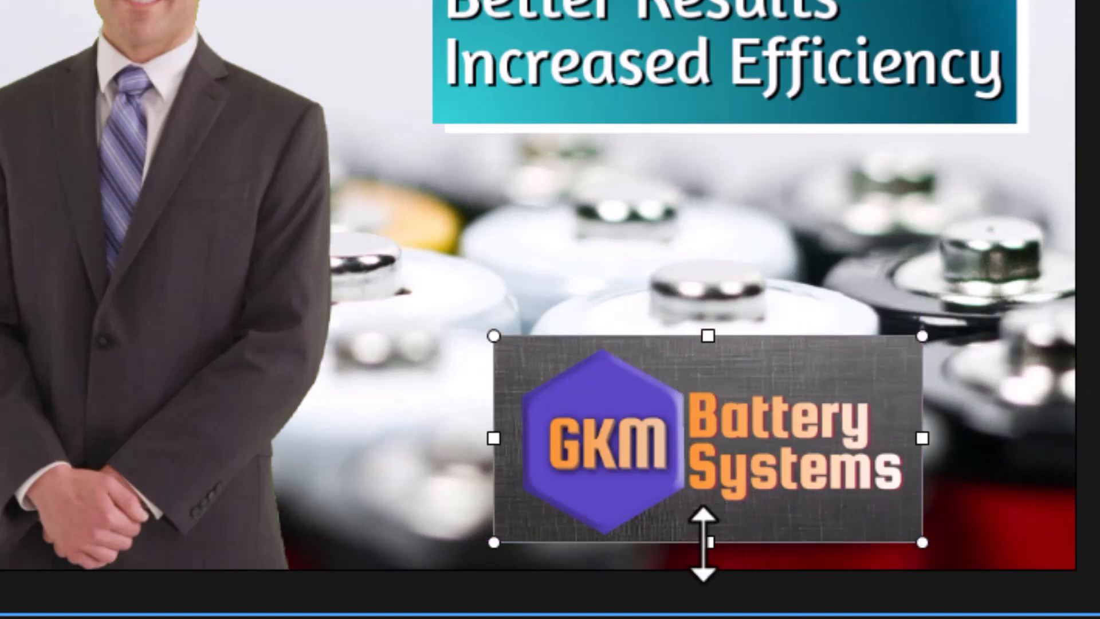
{"action": "left_click_drag", "start_coordinate": [704, 541], "coordinate": [705, 545]}
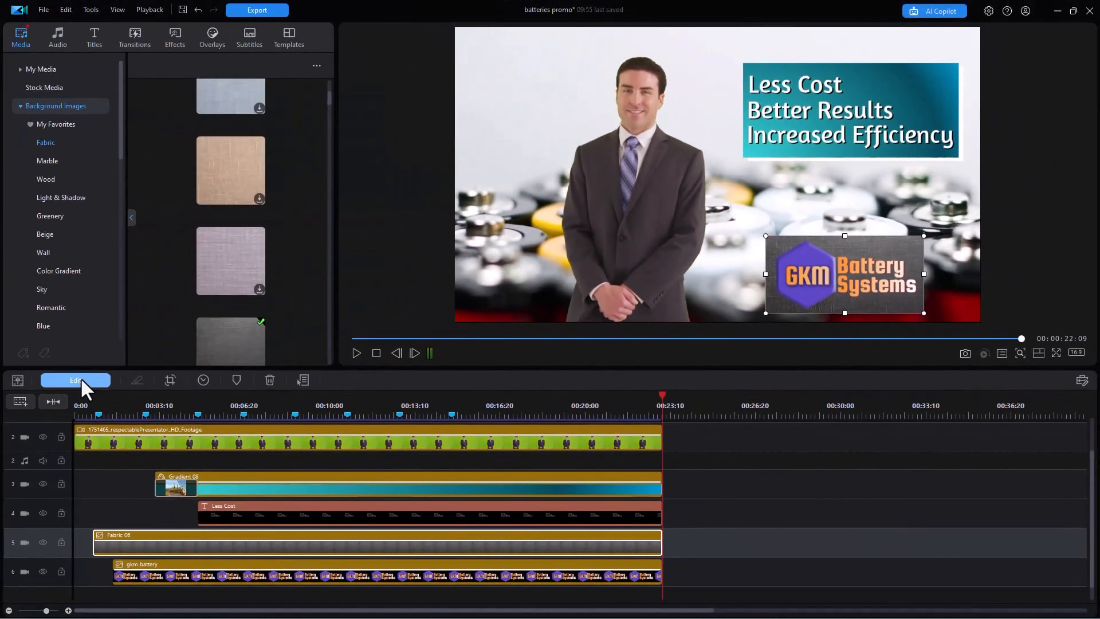
Reduce the opacity of the fabric panel behind the logo to about 60%.
{"action": "left_click", "coordinate": [80, 377]}
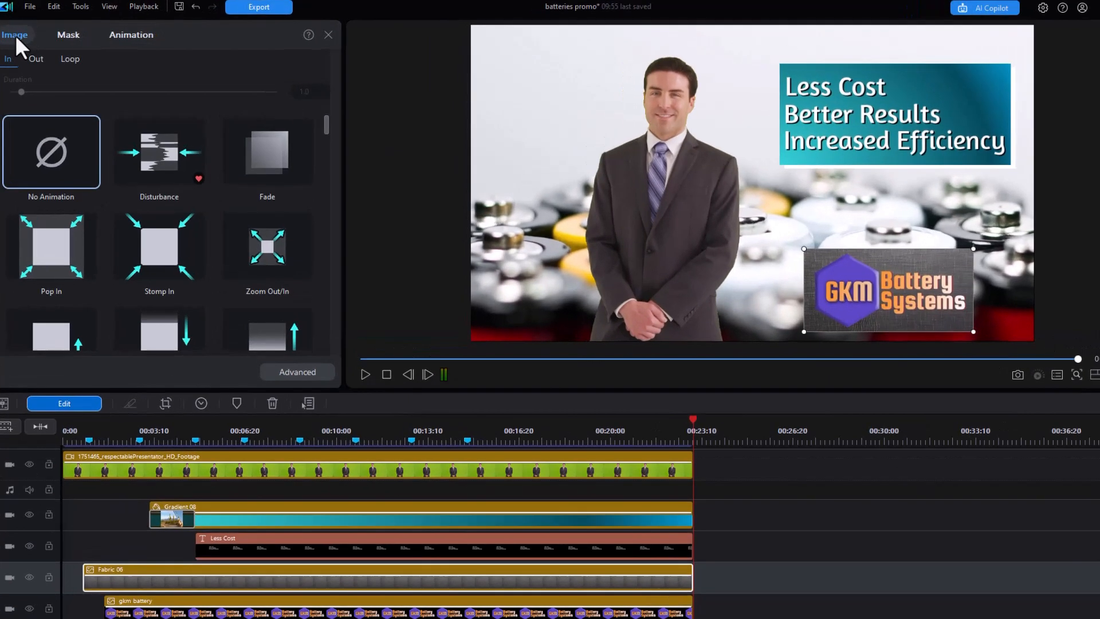
{"action": "left_click", "coordinate": [29, 35]}
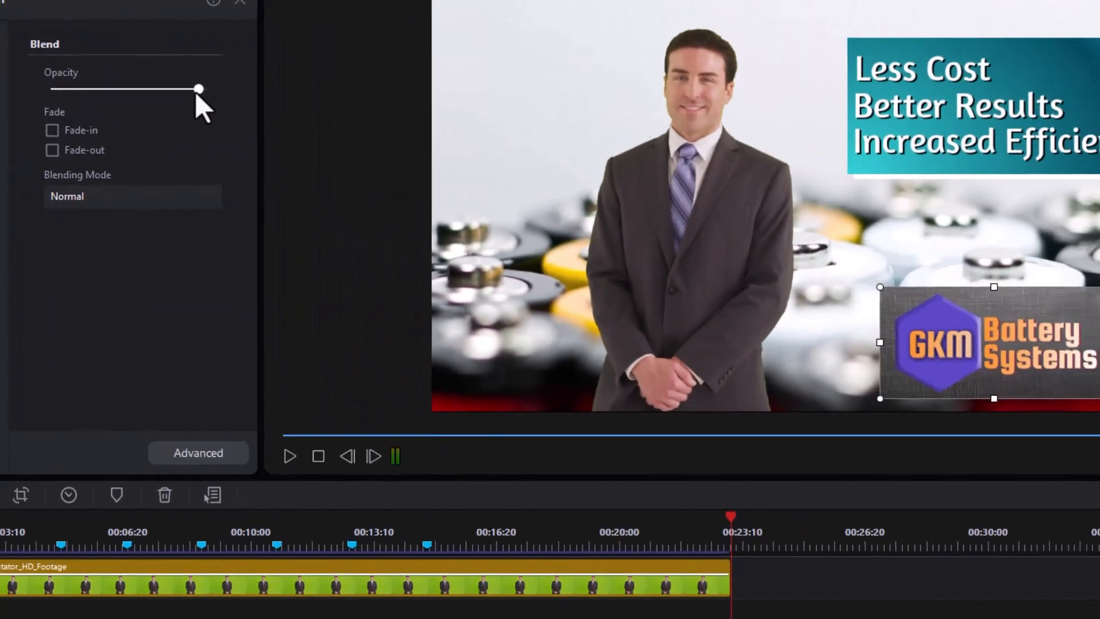
{"action": "left_click_drag", "start_coordinate": [198, 90], "coordinate": [151, 94]}
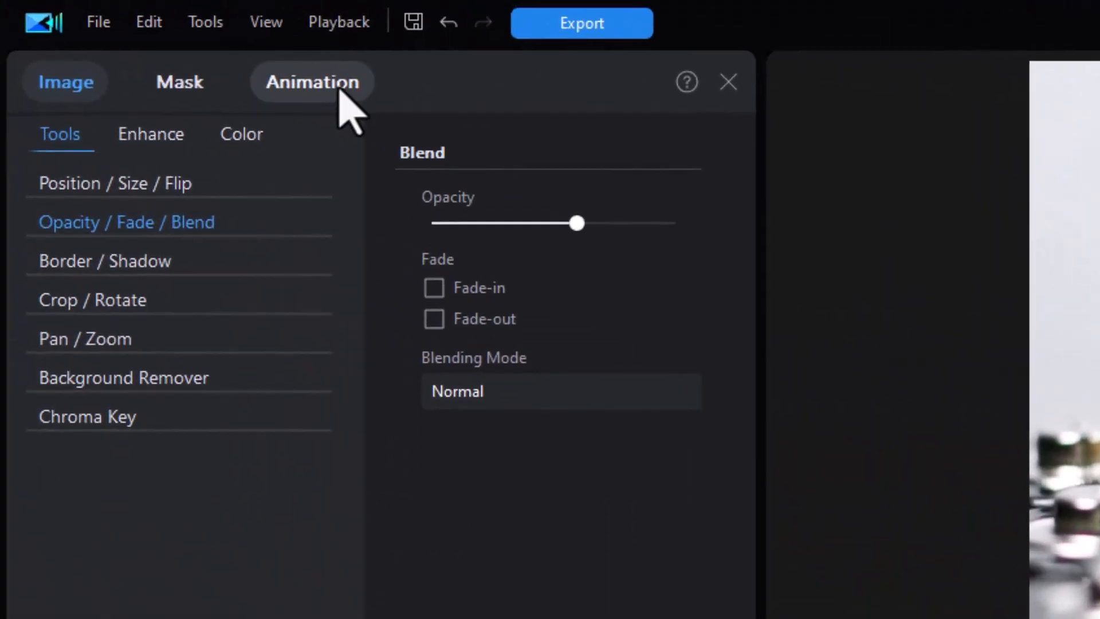
Apply the Flying Trigons In animation to the fabric panel and play the opening from 00:00:00:16.
{"action": "left_click", "coordinate": [339, 91]}
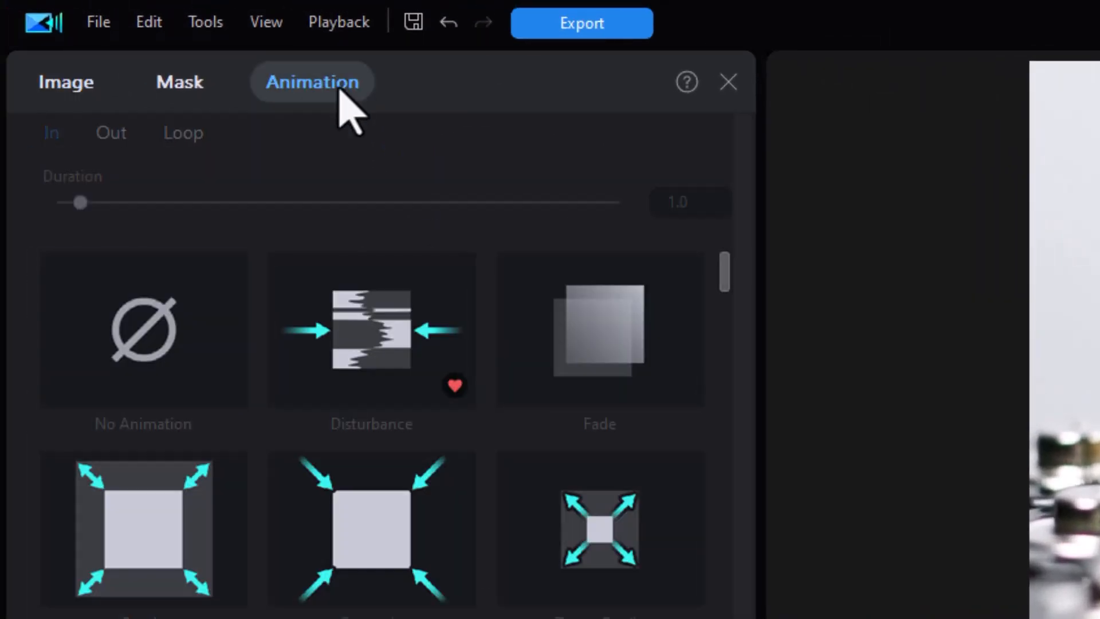
{"action": "left_click_drag", "start_coordinate": [720, 278], "coordinate": [739, 604]}
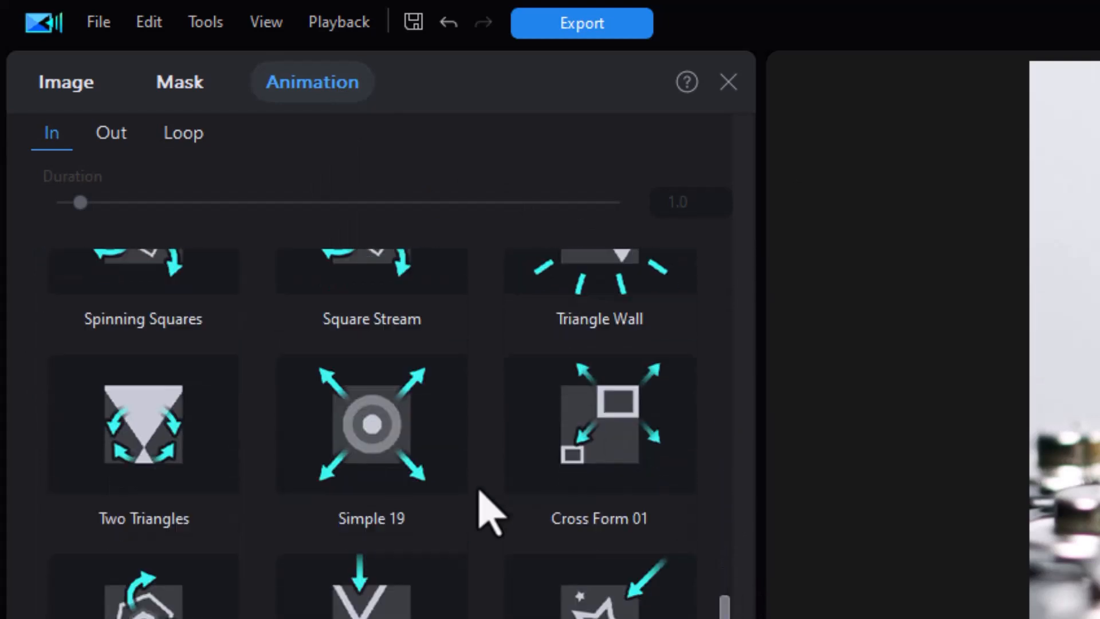
{"action": "scroll", "coordinate": [479, 490], "scroll_direction": "up", "scroll_amount": 5}
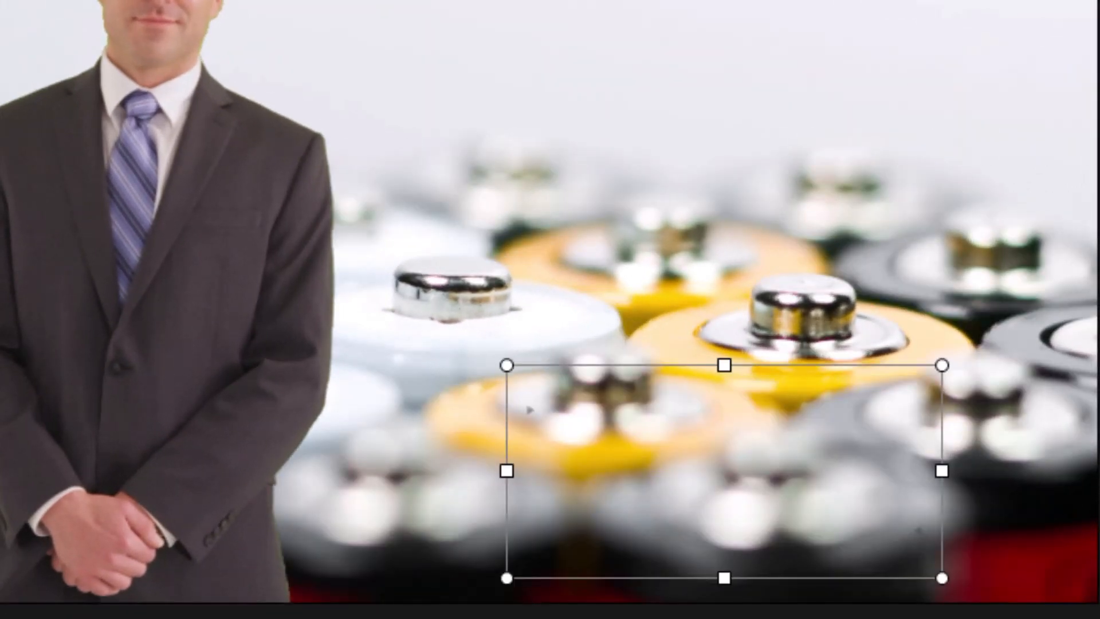
{"action": "key", "text": "space"}
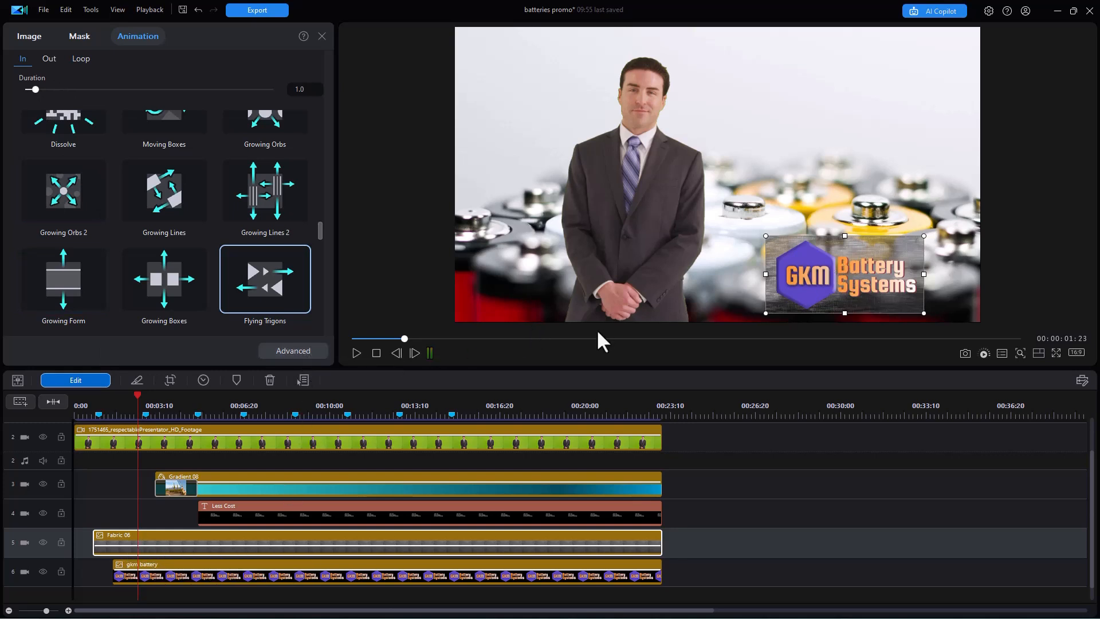
{"action": "left_click", "coordinate": [87, 406]}
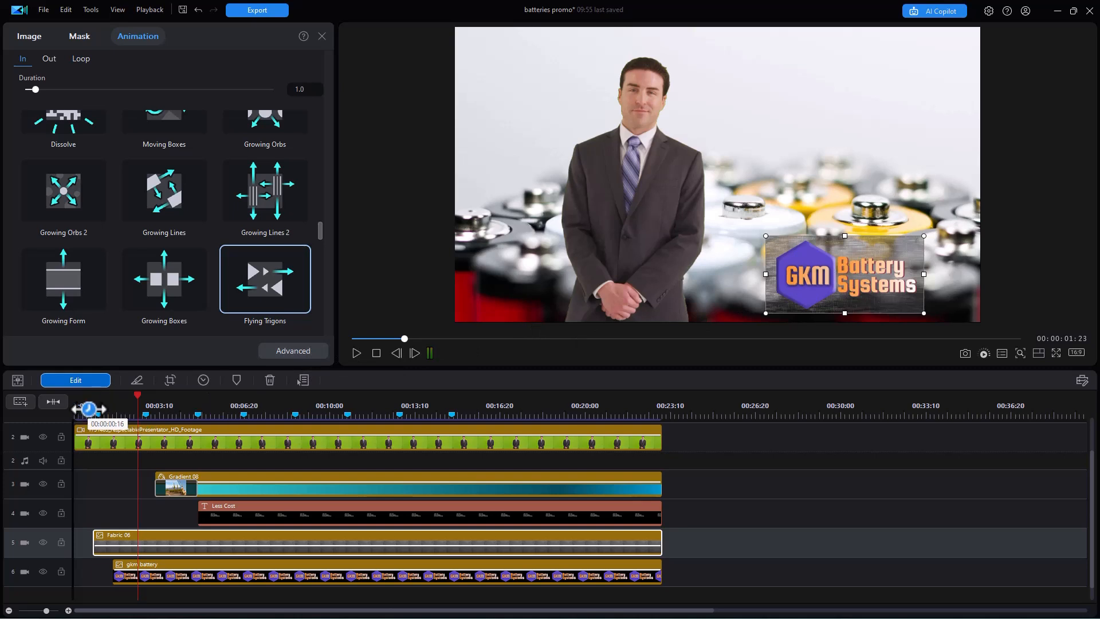
{"action": "left_click", "coordinate": [356, 353]}
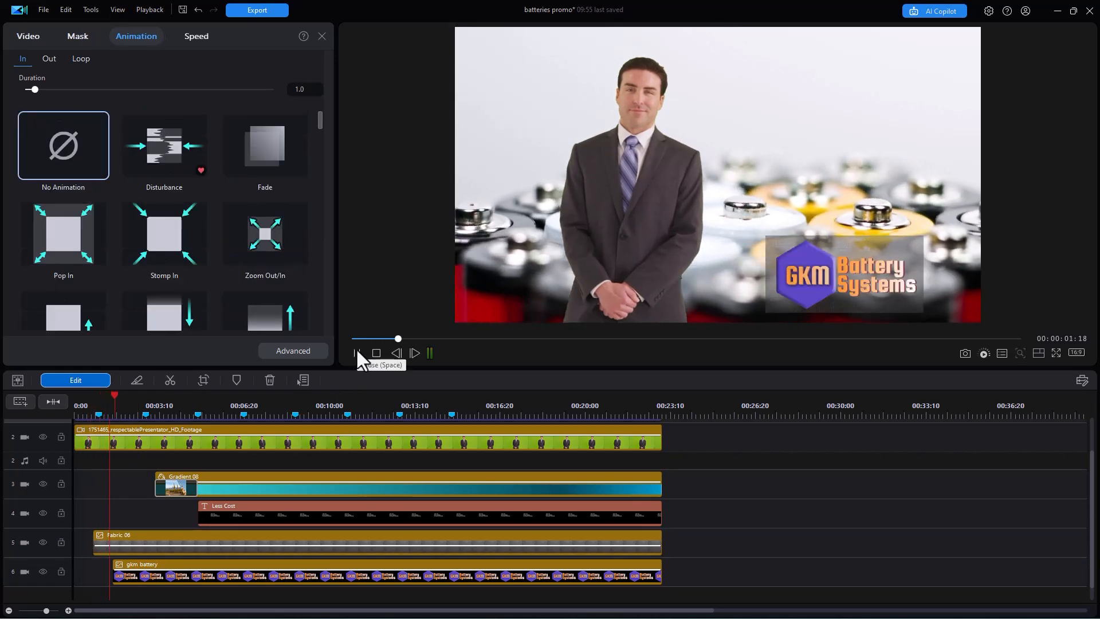